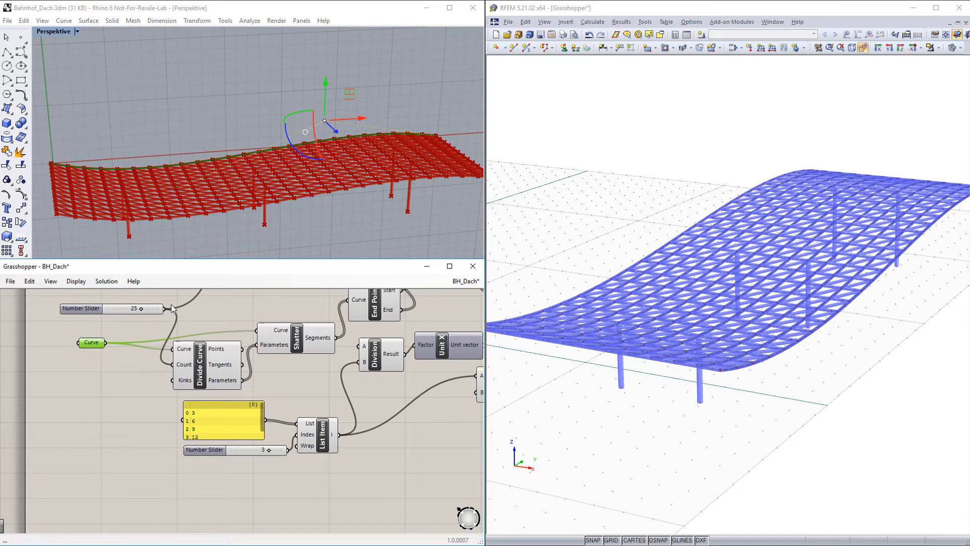
Raise the selected control point of the roof's edge curve to give the roof a higher arch.
left_click_drag(325, 121, 320, 49)
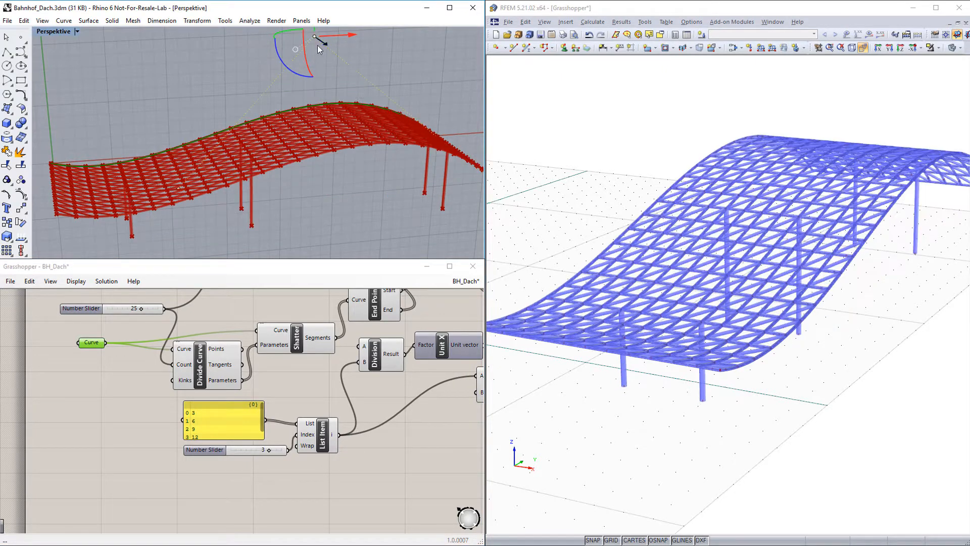
middle_click_drag(817, 341, 884, 419)
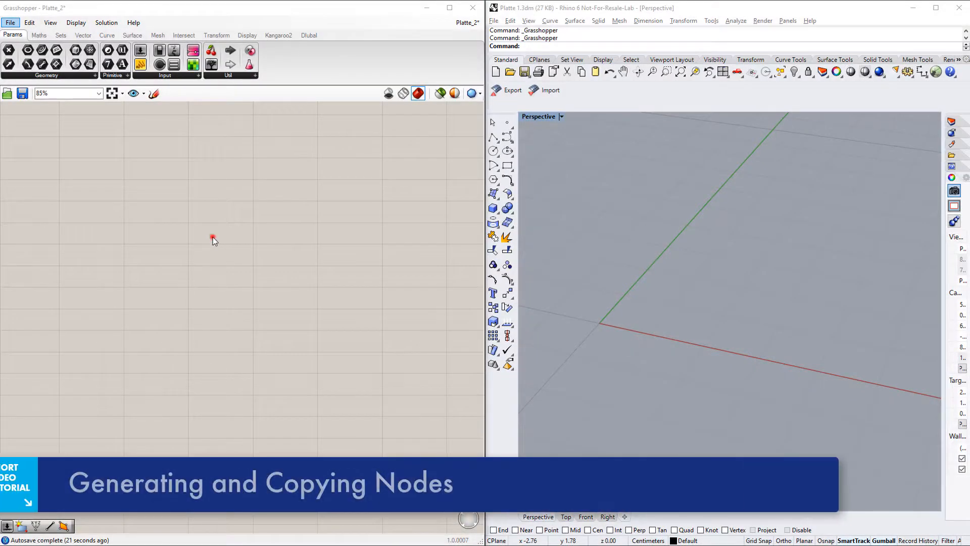
Add a Construct Point component to the empty Platte_2 definition.
double_click(213, 237)
type("construct point")
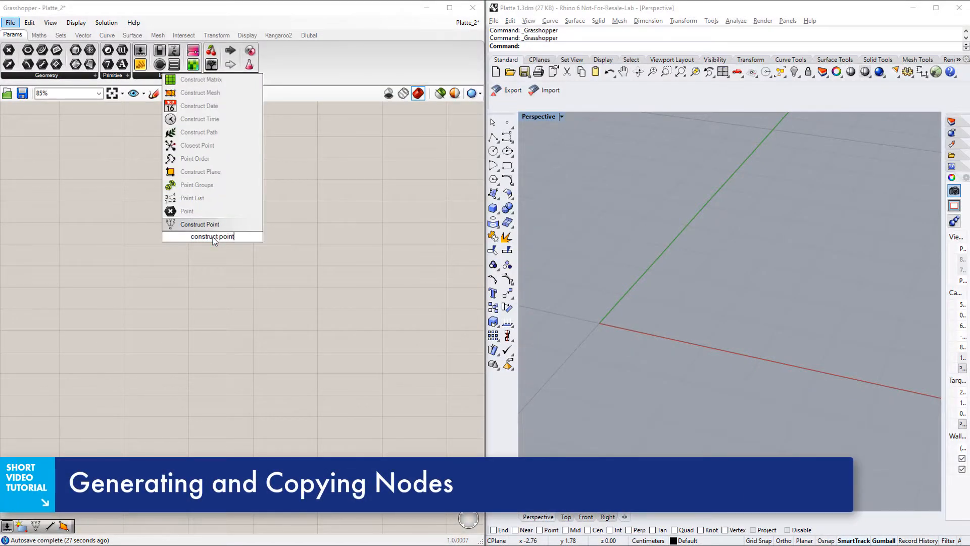
key("Return")
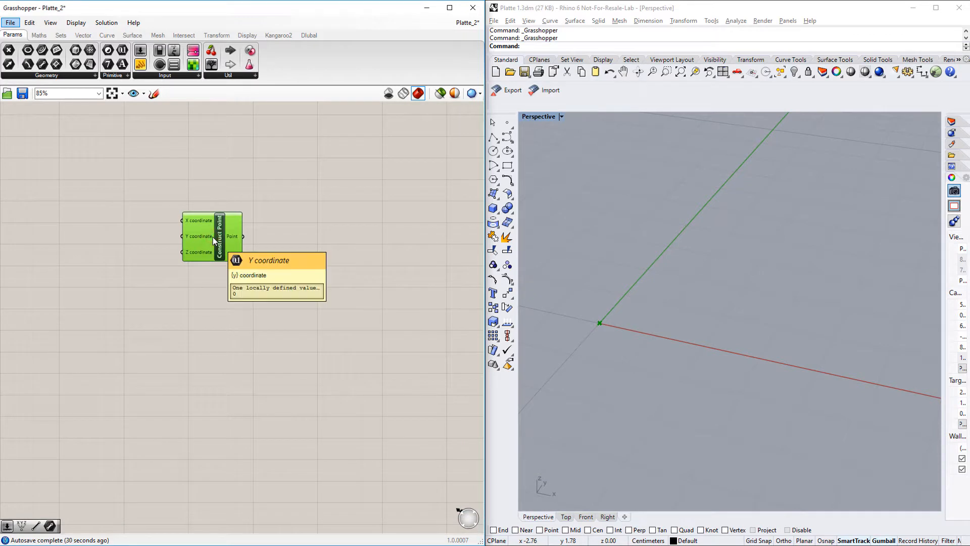
Make three copies of the Construct Point component and stack all four in a vertical column.
left_click_drag(213, 237, 213, 293, "alt")
key("ctrl+v")
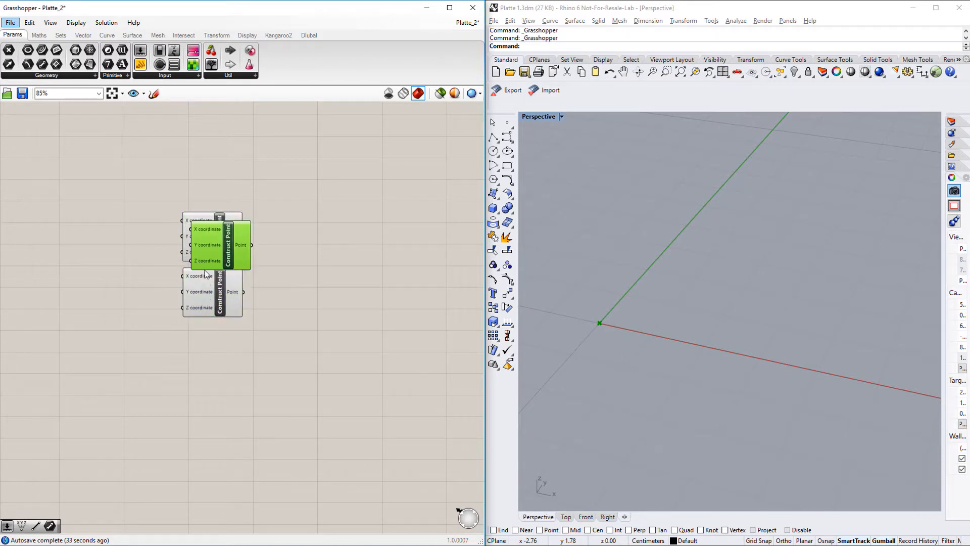
left_click_drag(202, 257, 194, 363)
key("ctrl+v")
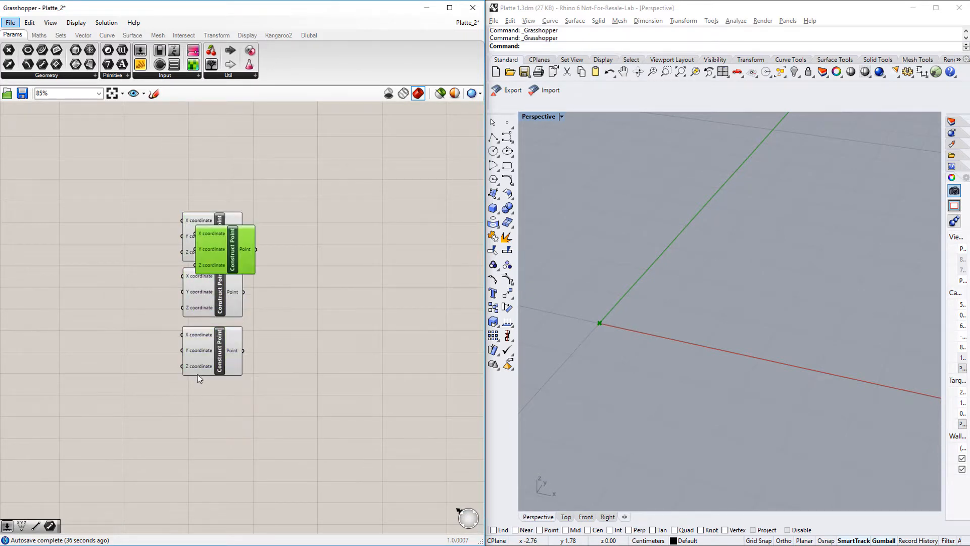
left_click_drag(205, 267, 196, 426)
left_click(276, 347)
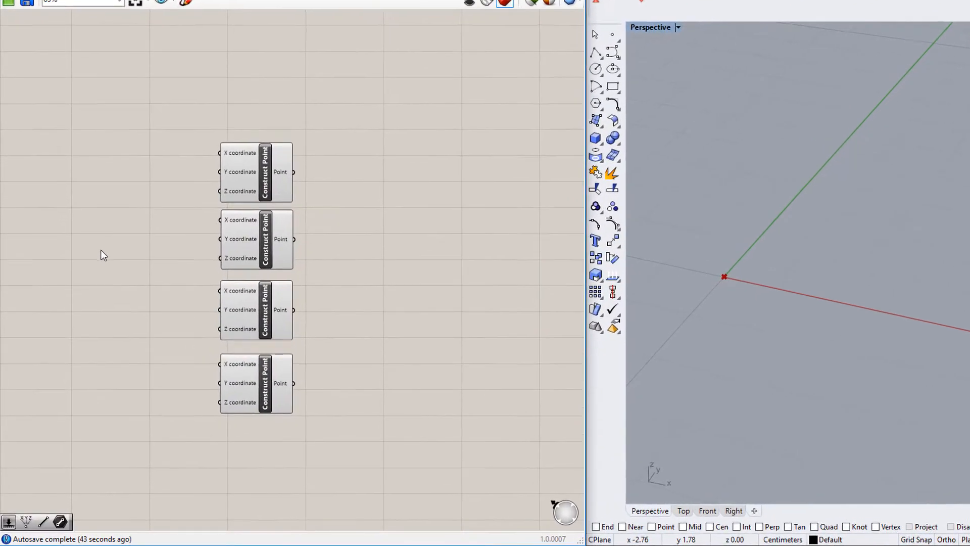
Add two number sliders beside the points and wire the first to the X coordinates of the second and fourth points.
double_click(93, 285)
type("0<10")
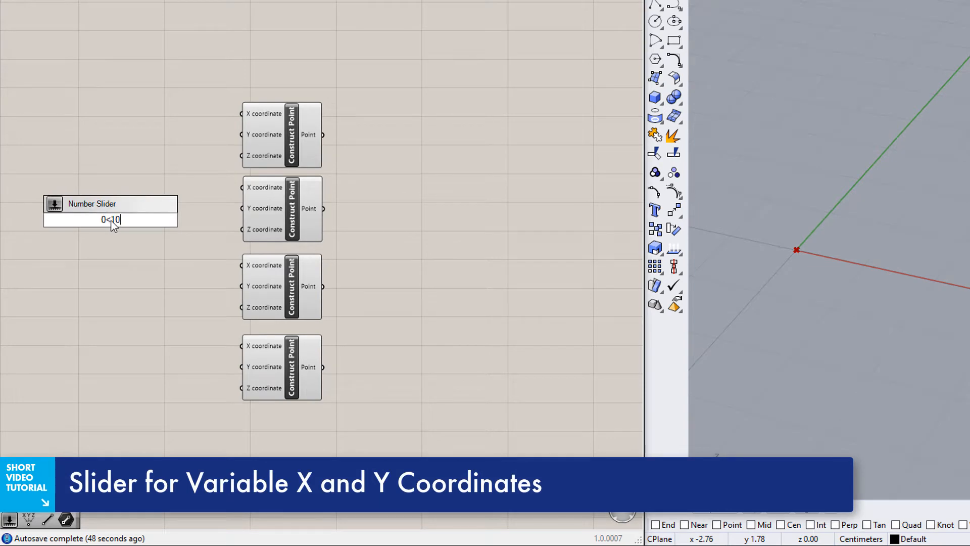
key("Return")
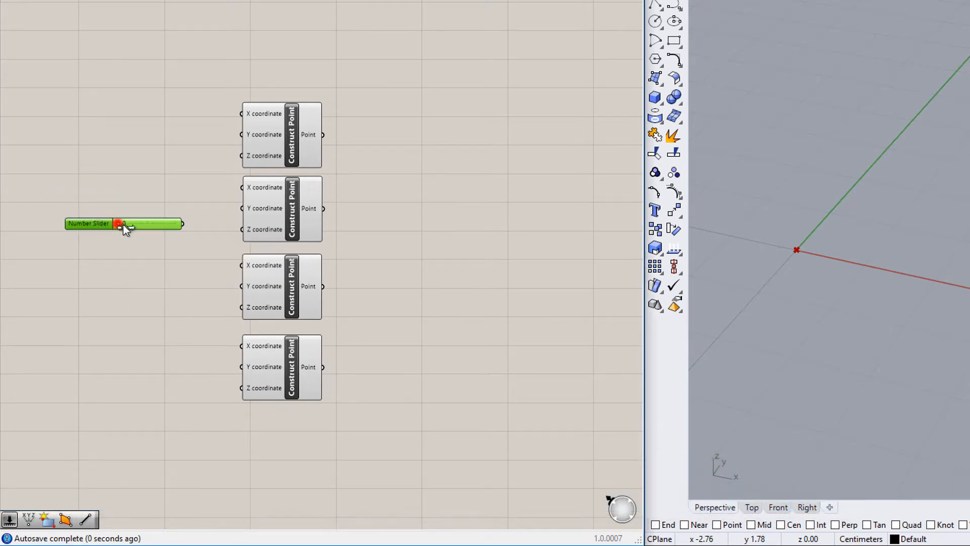
left_click_drag(151, 226, 216, 224, "alt")
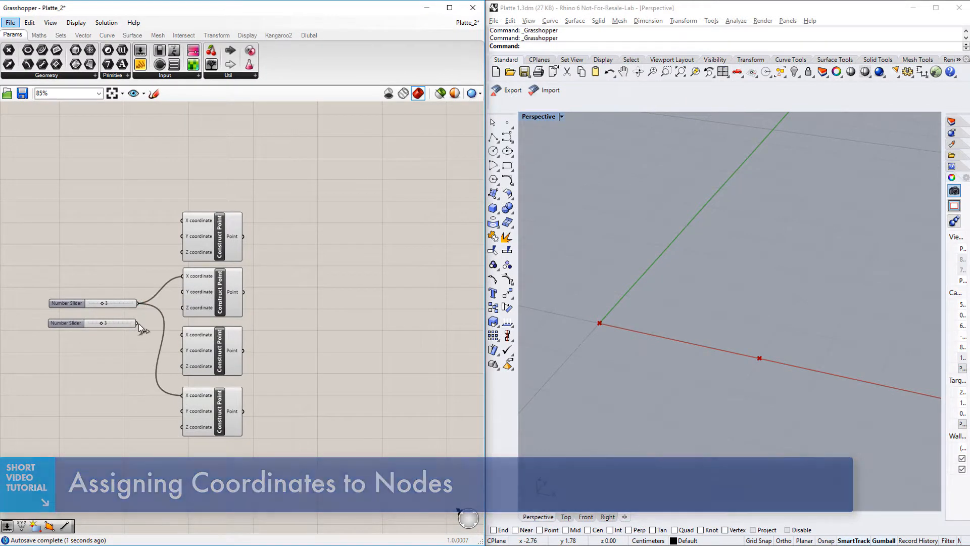
Wire the second slider to the Y coordinates of the third and fourth points and set the sliders to 4 and 5.
left_click_drag(137, 323, 183, 353)
left_click_drag(175, 404, 183, 410)
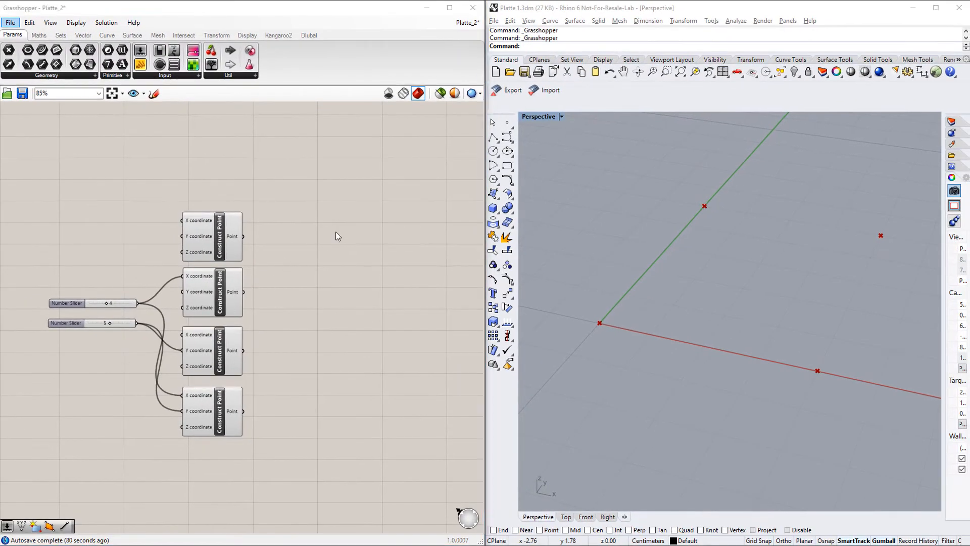
Add a Line component for creating a line between two points, beside the Construct Point column.
double_click(363, 203)
type("Line")
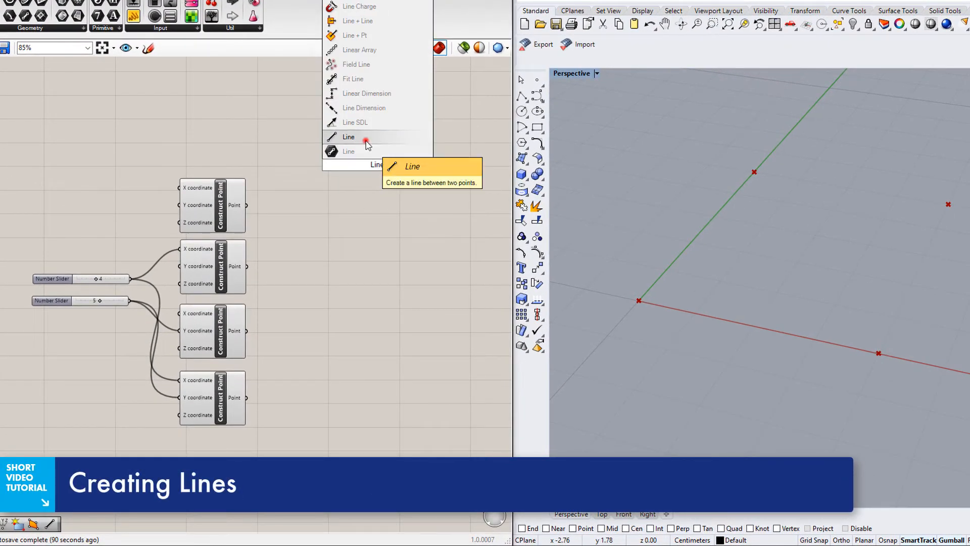
left_click(354, 151)
Make three copies of the Line component and arrange all four below one another.
key("ctrl+c")
key("ctrl+v")
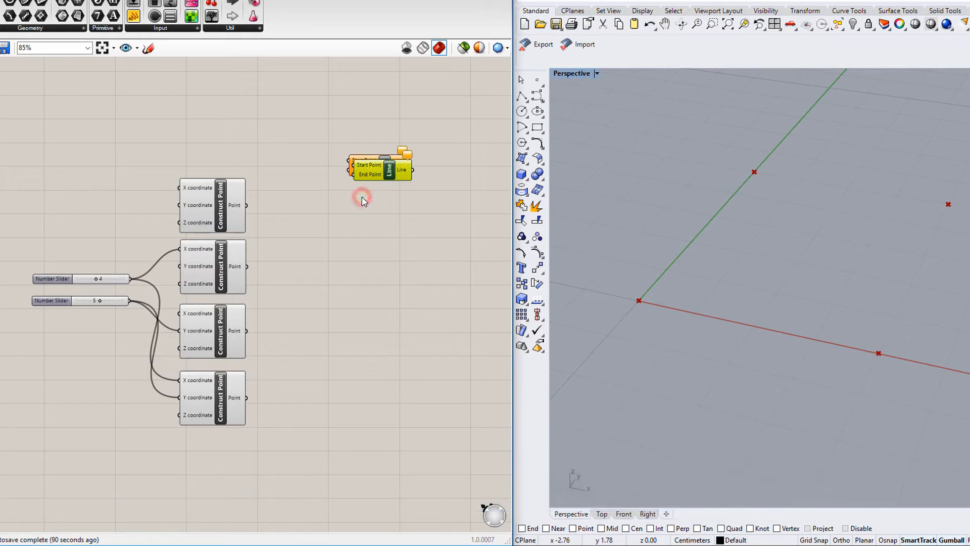
left_click_drag(371, 179, 365, 227)
key("ctrl+v")
key("ctrl+v")
left_click_drag(372, 179, 359, 261)
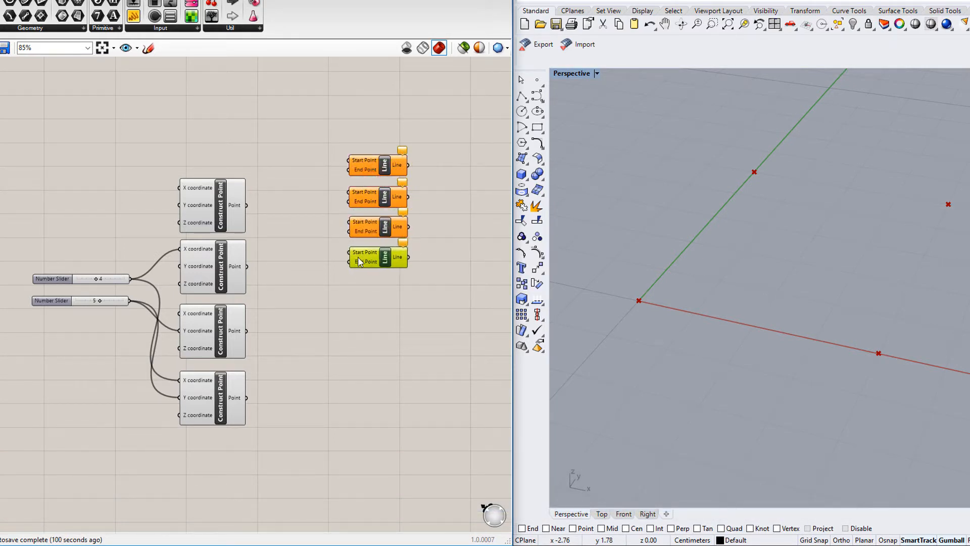
Wire the four Line components to point pairs 1 and 2, 1 and 3, 2 and 4, and 3 and 4 as start and end points.
left_click_drag(348, 160, 246, 205)
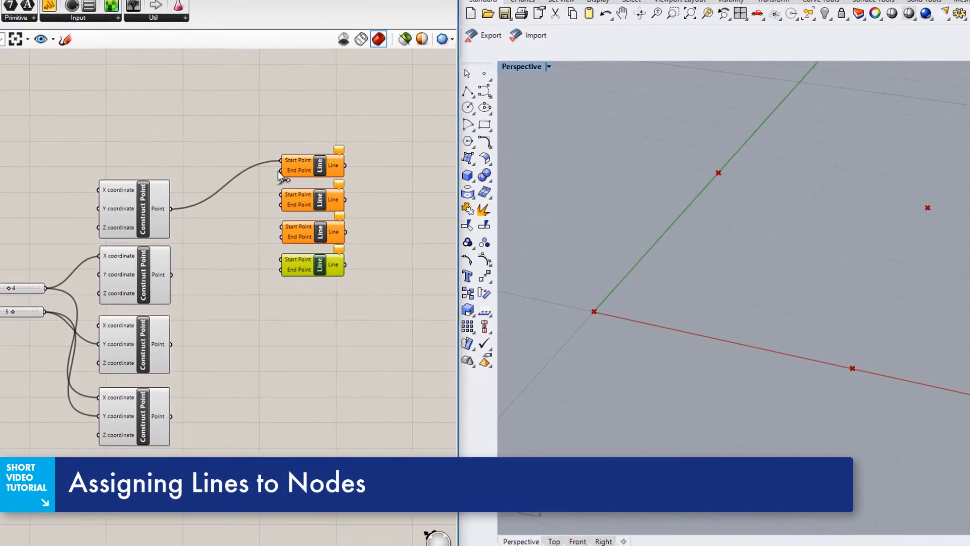
left_click_drag(348, 170, 277, 245)
left_click_drag(188, 254, 161, 277)
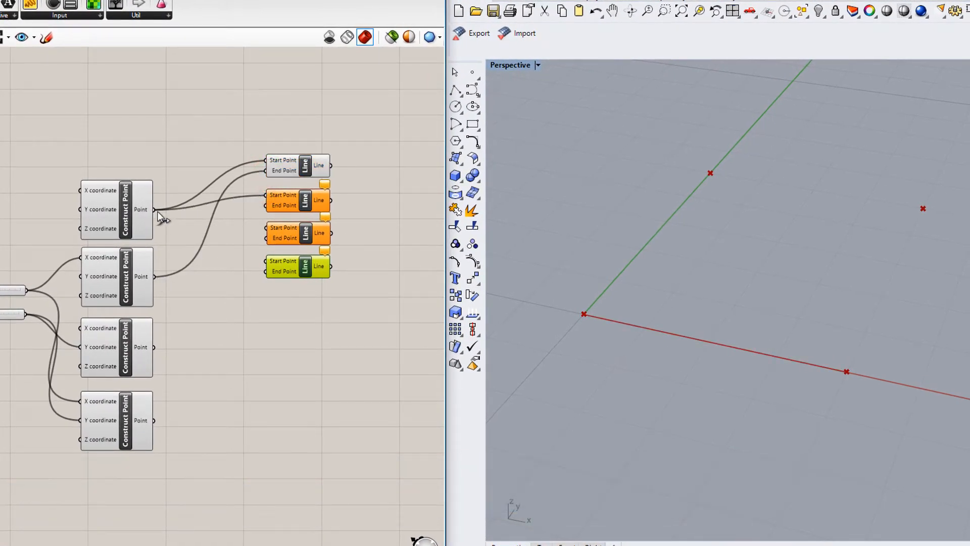
left_click_drag(159, 342, 158, 345)
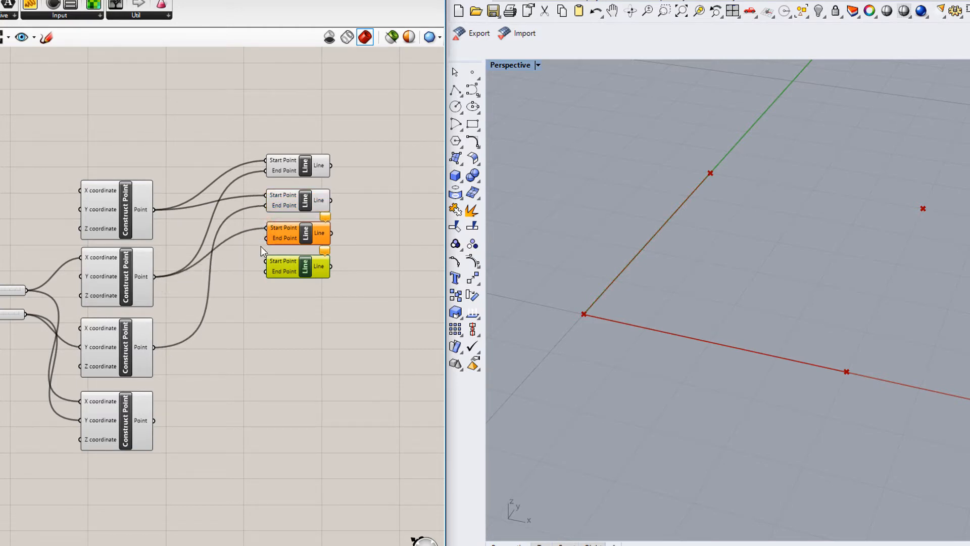
left_click_drag(266, 238, 154, 420)
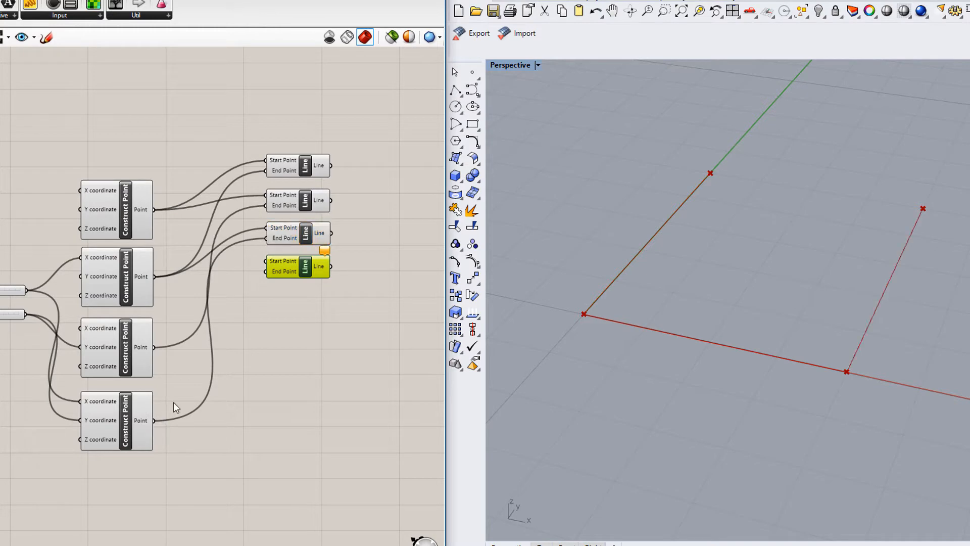
left_click_drag(266, 261, 160, 350)
left_click_drag(264, 276, 154, 421)
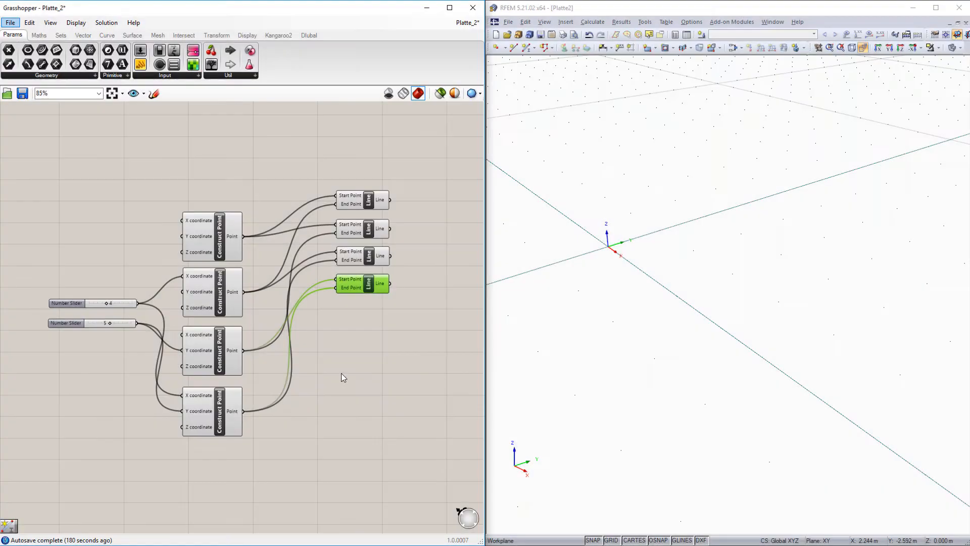
Add the Dlubal RFEM 5 Member Component to the canvas beside the Line components.
left_click(445, 225)
right_click_drag(444, 226, 260, 258)
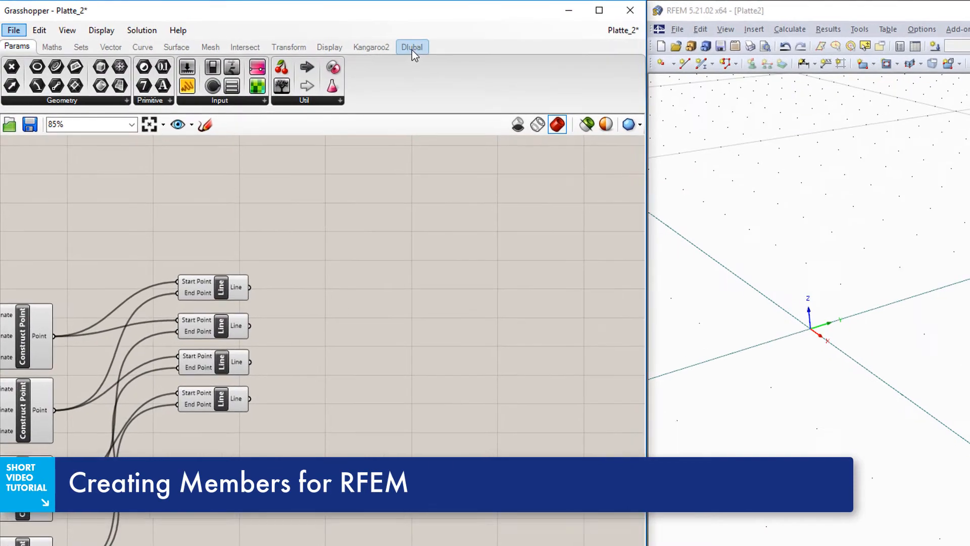
left_click(411, 48)
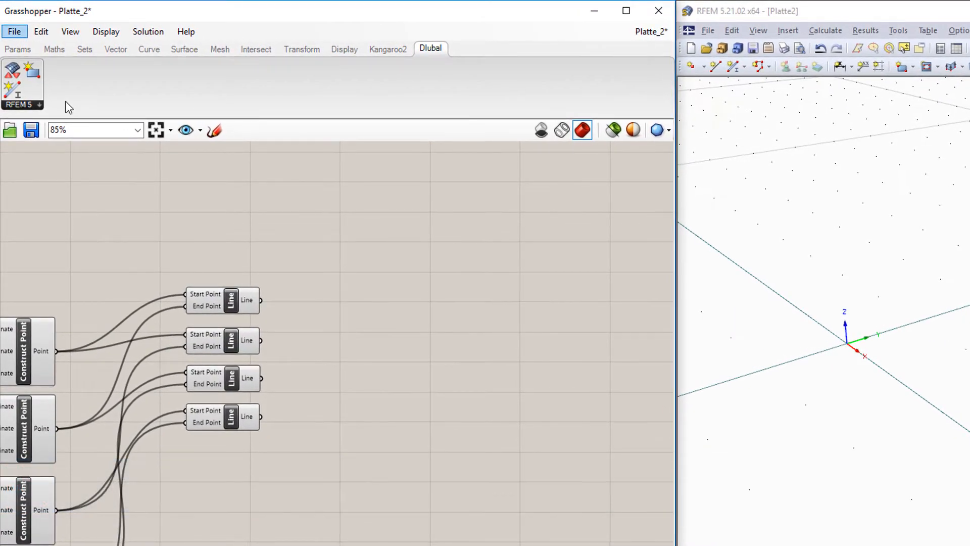
left_click_drag(16, 94, 541, 354)
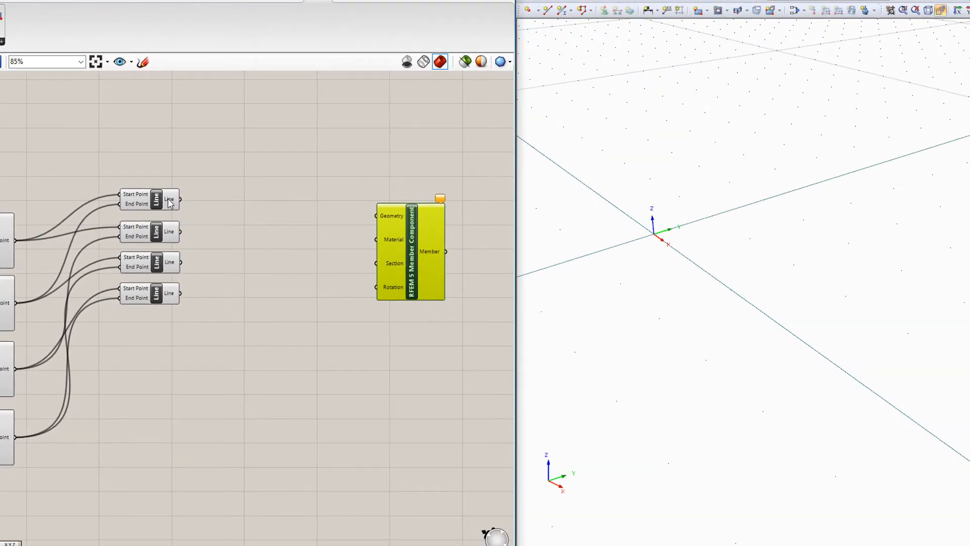
Connect all four Line outputs to the Geometry input of the RFEM 5 Member Component.
left_click_drag(182, 200, 377, 216)
left_click_drag(181, 232, 378, 227, "shift")
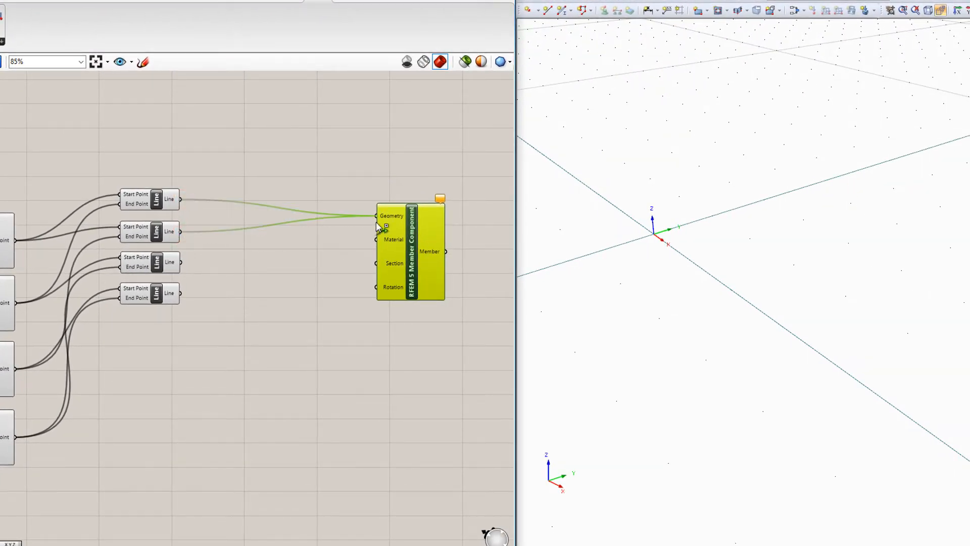
left_click_drag(181, 262, 378, 226, "shift")
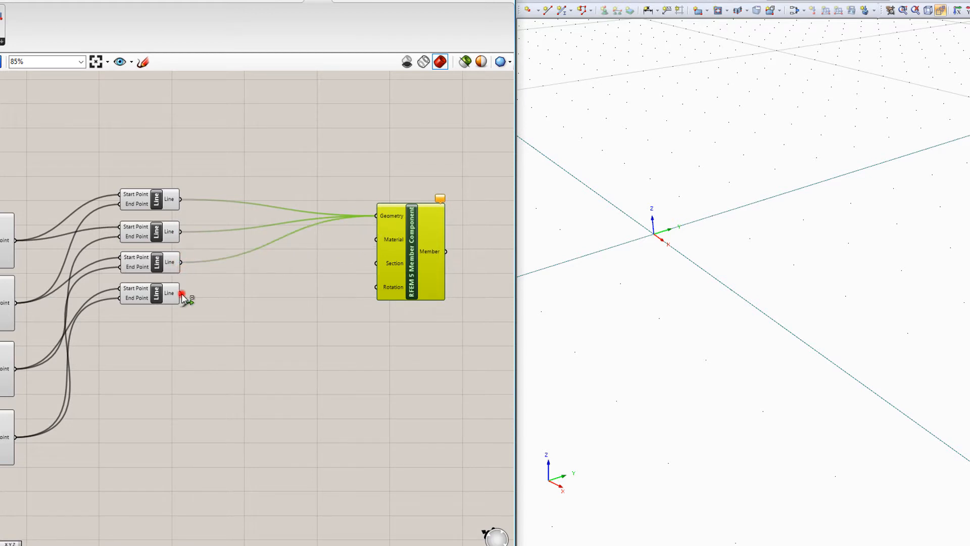
left_click_drag(181, 294, 377, 216, "shift")
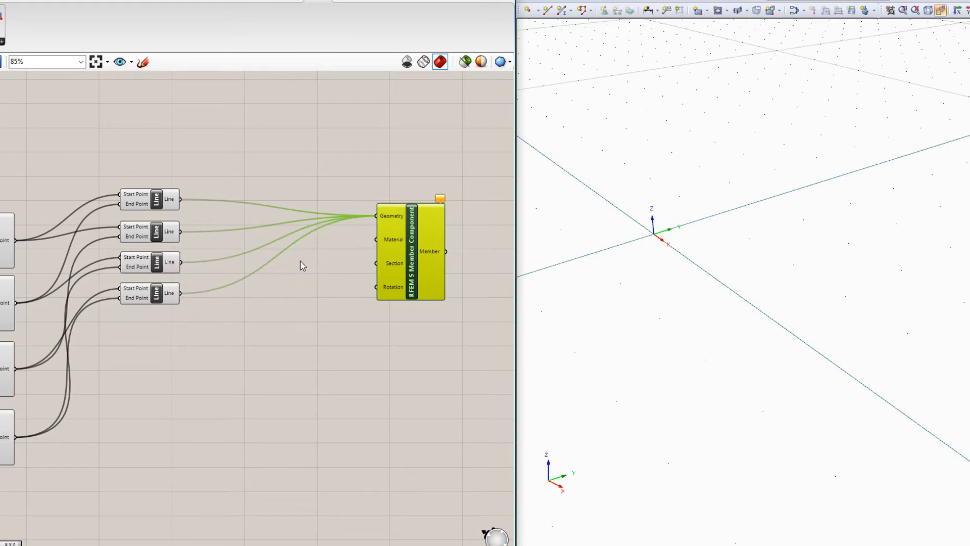
Add a Panel containing the material Steel S355 below the line wires and reduce its height.
double_click(253, 317)
type("Panel")
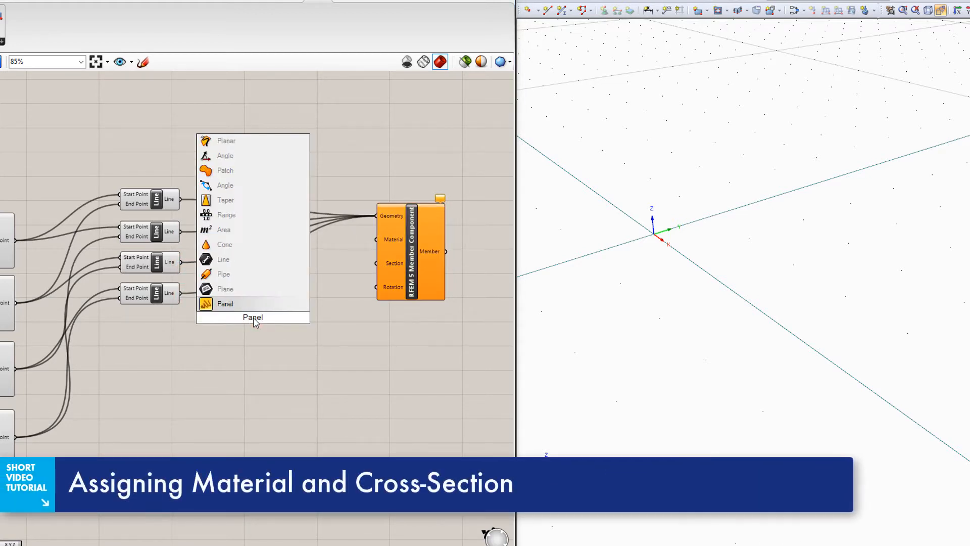
key("Return")
double_click(255, 322)
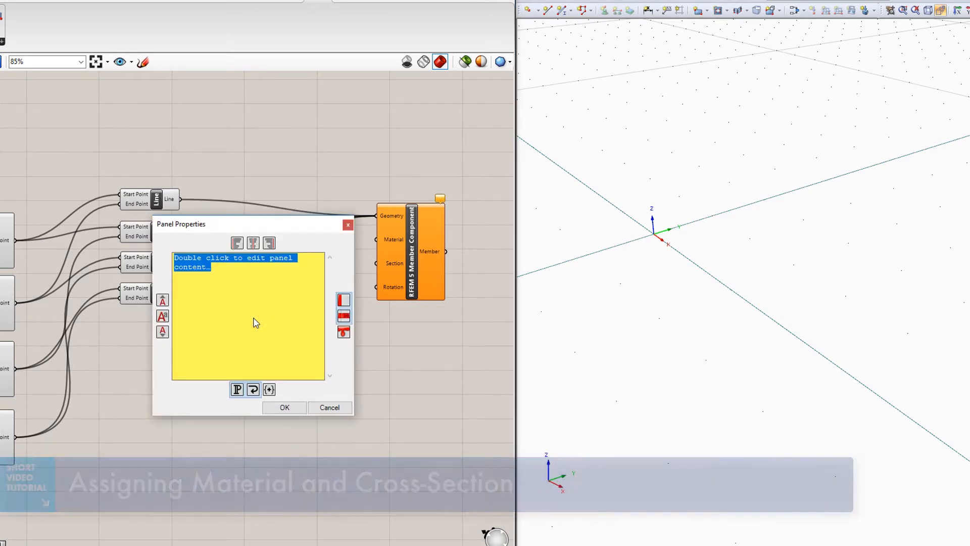
type("Steel S355")
left_click(291, 408)
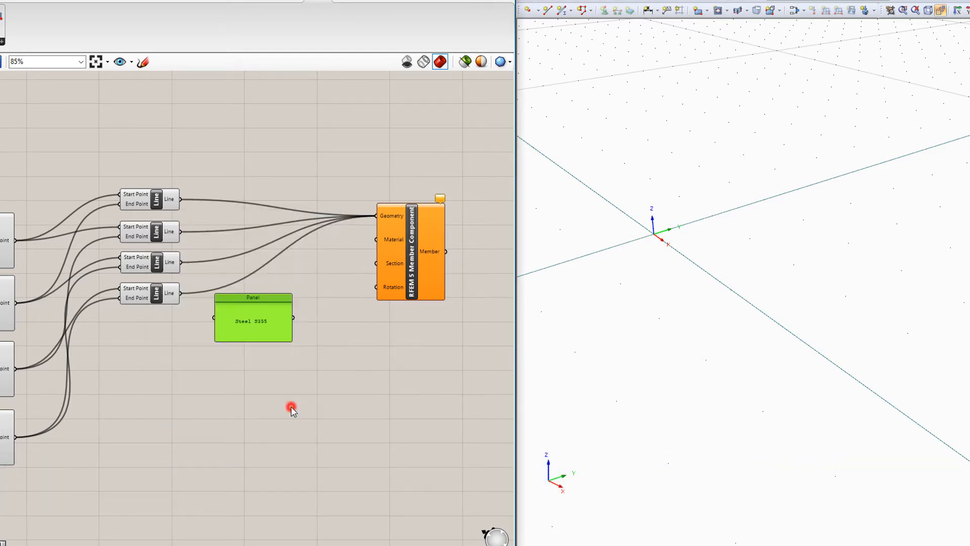
left_click_drag(272, 342, 273, 330)
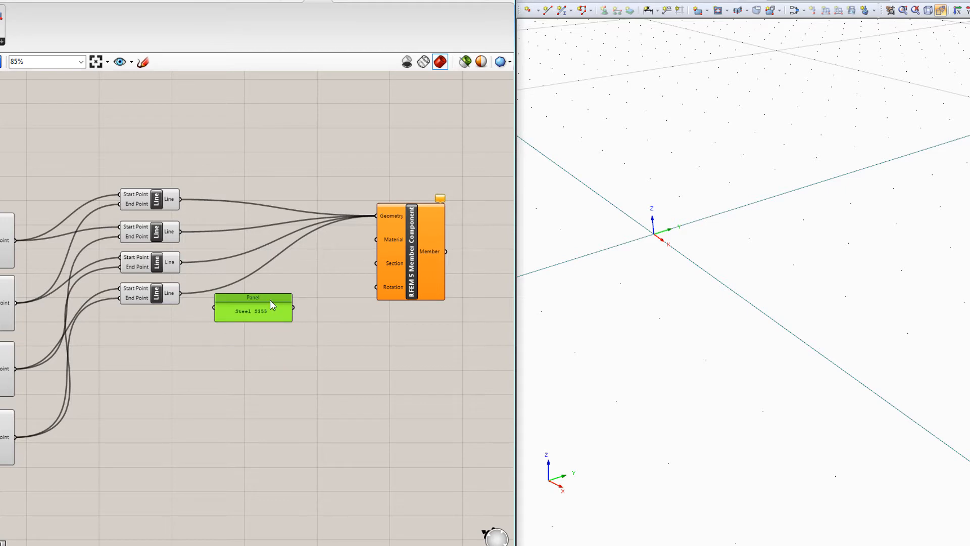
Create a second panel reading IPE 300 and connect the two panels to the member component's Material and Section inputs.
left_click_drag(302, 299, 291, 342, "alt")
double_click(291, 342)
type("IPE 300")
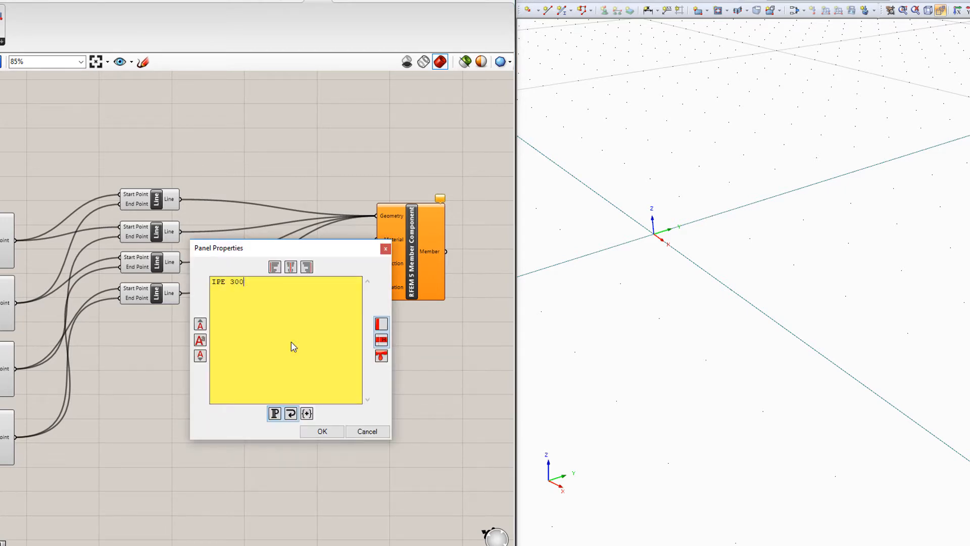
left_click(323, 431)
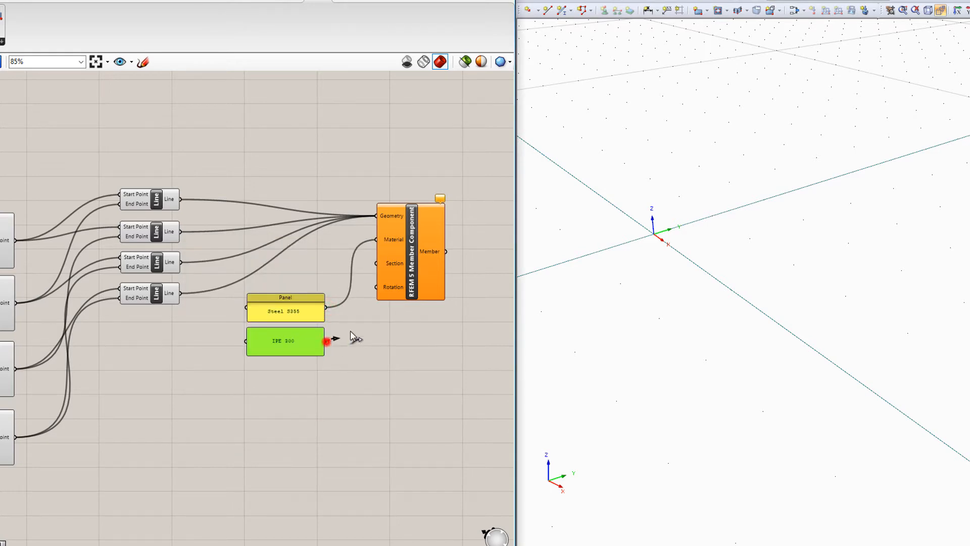
left_click_drag(352, 338, 376, 263)
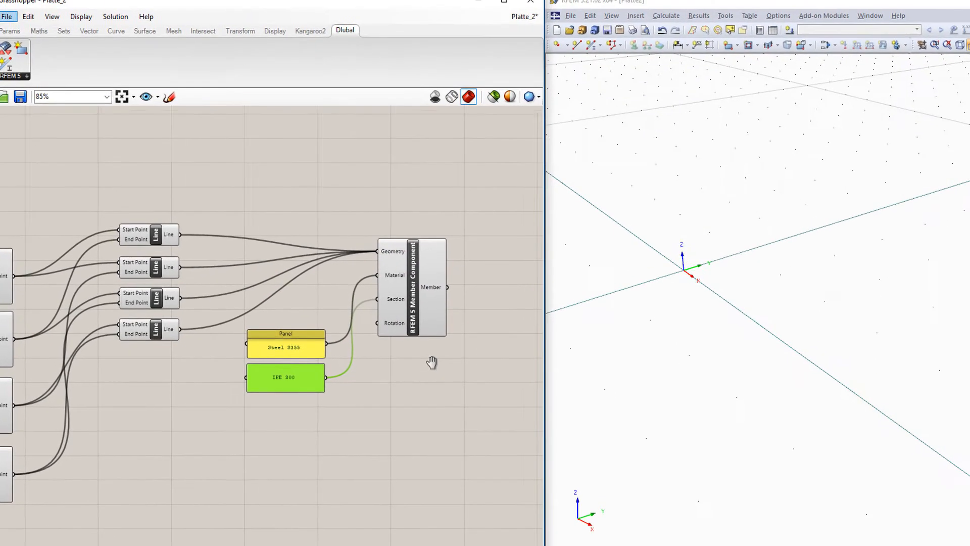
Add the RFEM 5 COM Component and connect the Member output to its Input to transfer the frame to RFEM.
right_click_drag(432, 363, 270, 355)
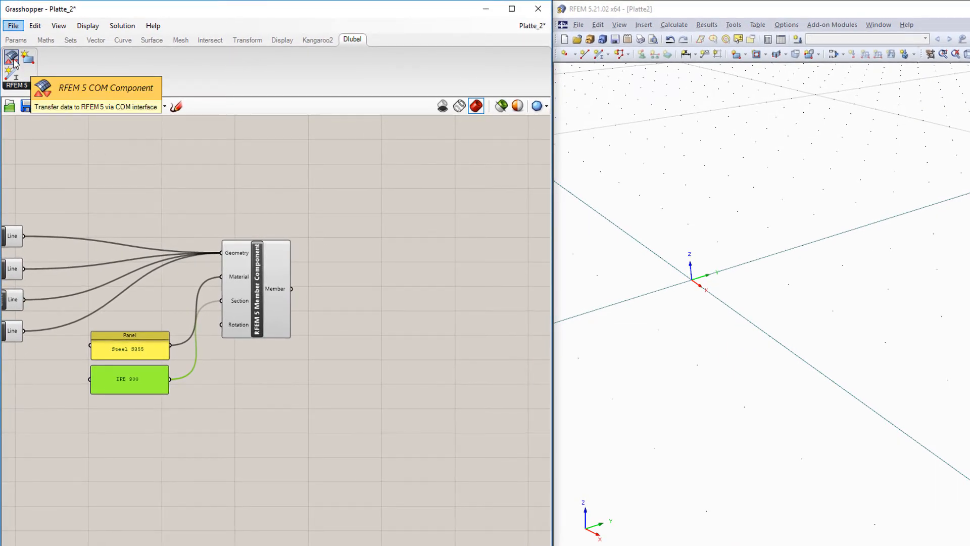
left_click_drag(14, 62, 419, 379)
left_click_drag(398, 343, 427, 394)
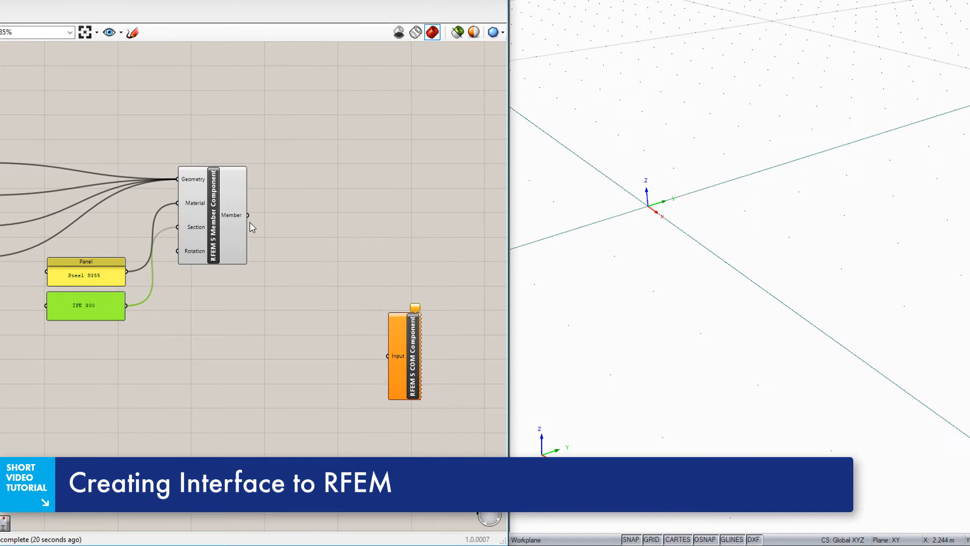
left_click_drag(247, 216, 388, 356)
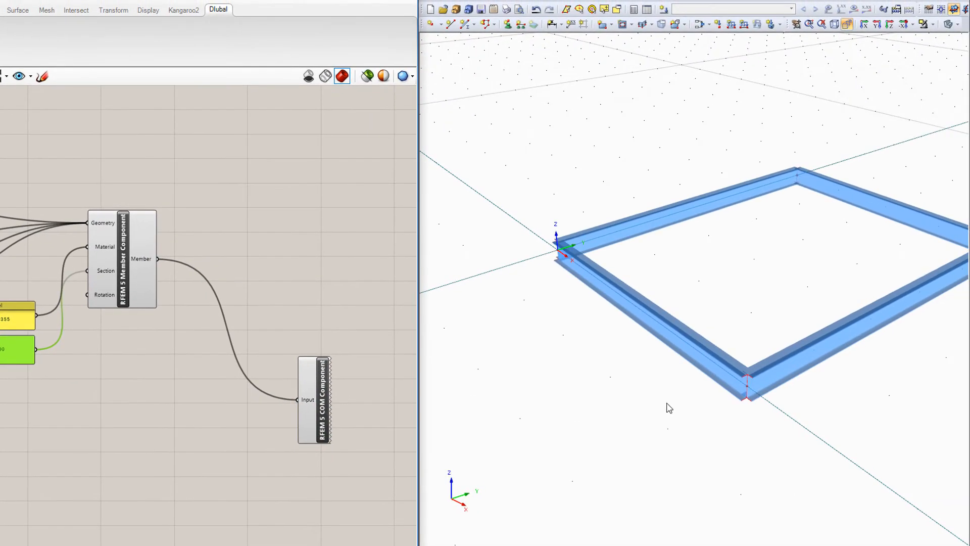
middle_click_drag(694, 403, 631, 406)
left_click(198, 389)
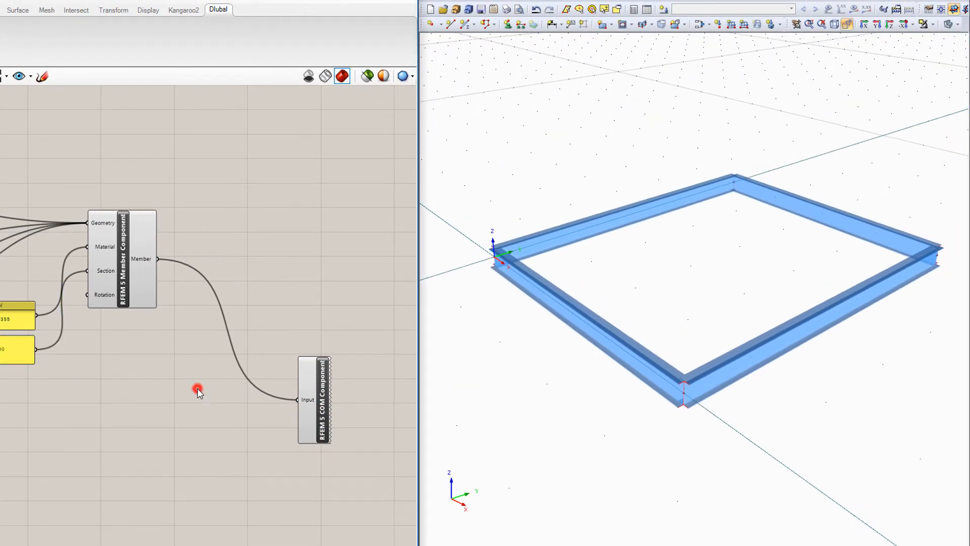
Set the upper coordinate Number Slider to 5 and the lower one to 4 to resize the frame.
scroll(134, 383, "down", 1)
right_click_drag(29, 416, 383, 309)
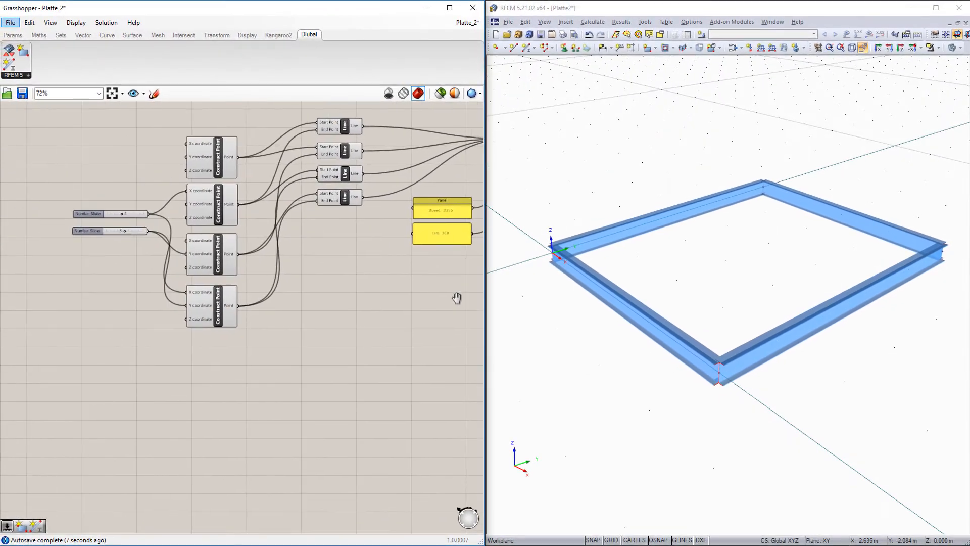
right_click_drag(456, 298, 503, 302)
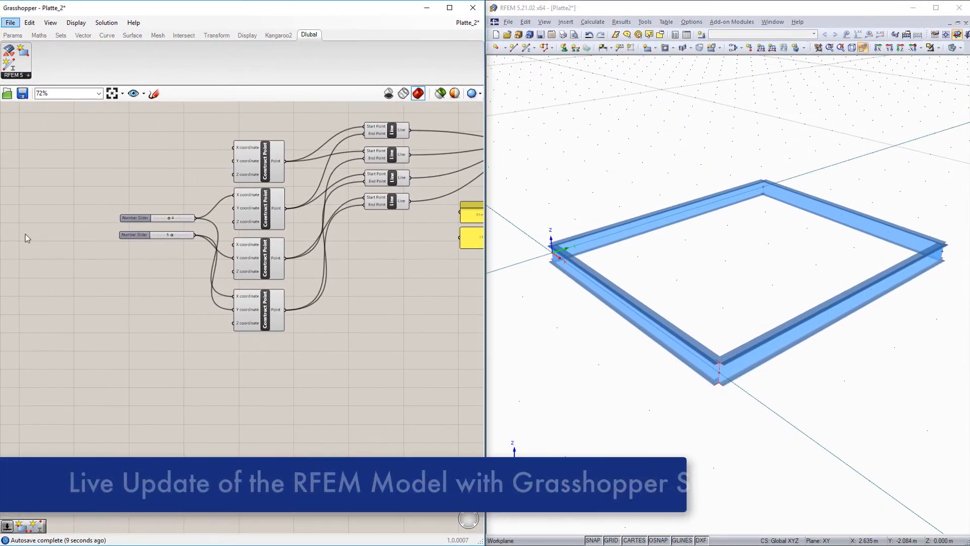
mouse_move(173, 234)
left_mouse_down()
mouse_move(179, 239)
mouse_move(158, 218)
mouse_move(172, 217)
left_mouse_up()
left_click(171, 218)
left_click(173, 266)
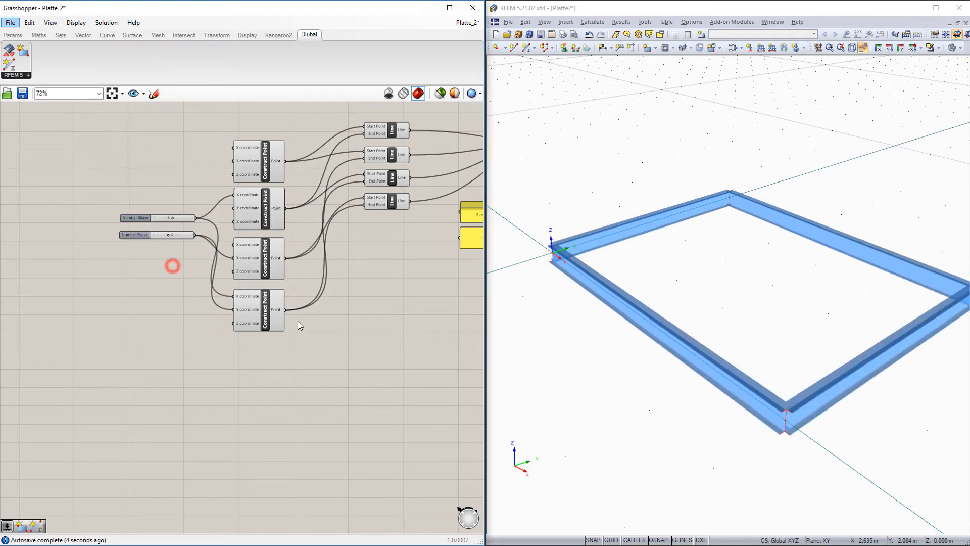
Add a 4Point Surface component in the empty canvas area below the Line components.
right_click_drag(402, 353, 144, 395)
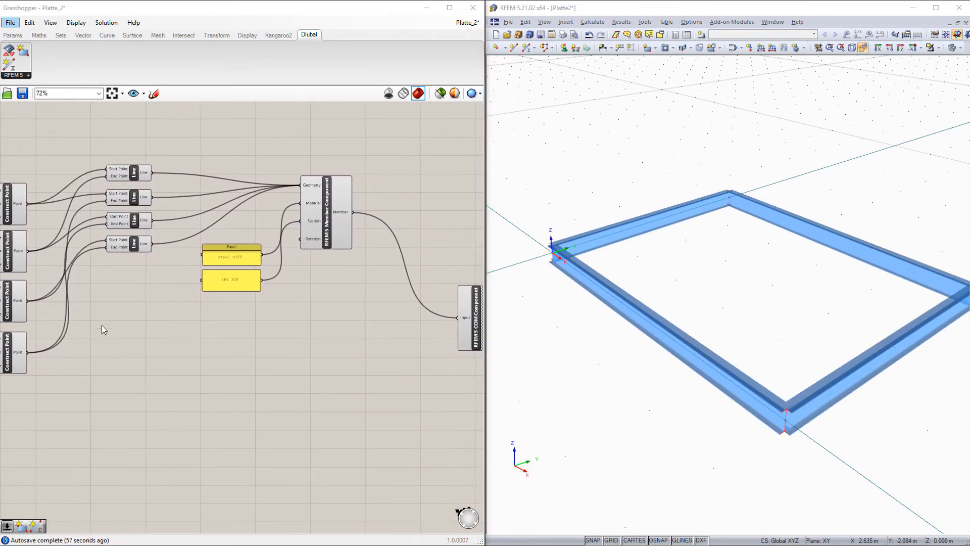
left_click(132, 35)
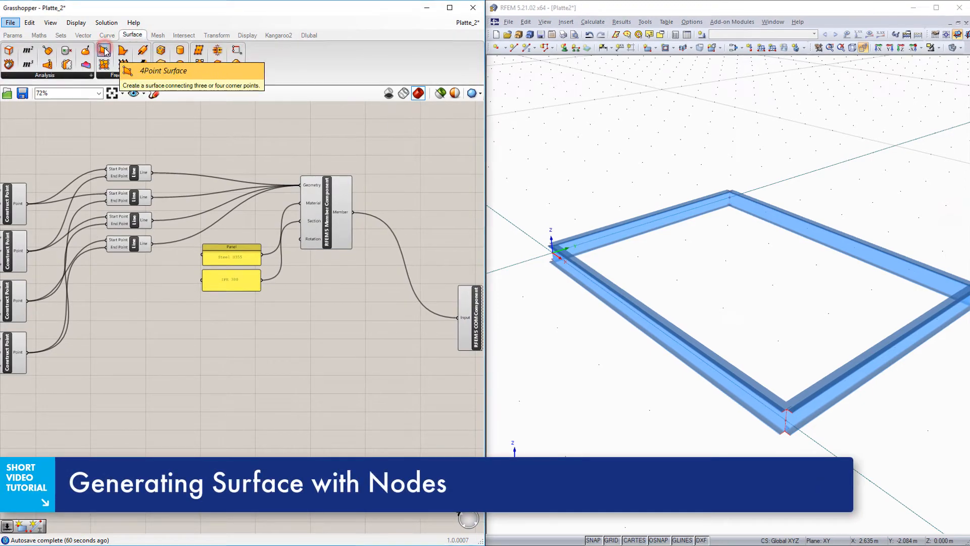
left_click_drag(105, 51, 168, 362)
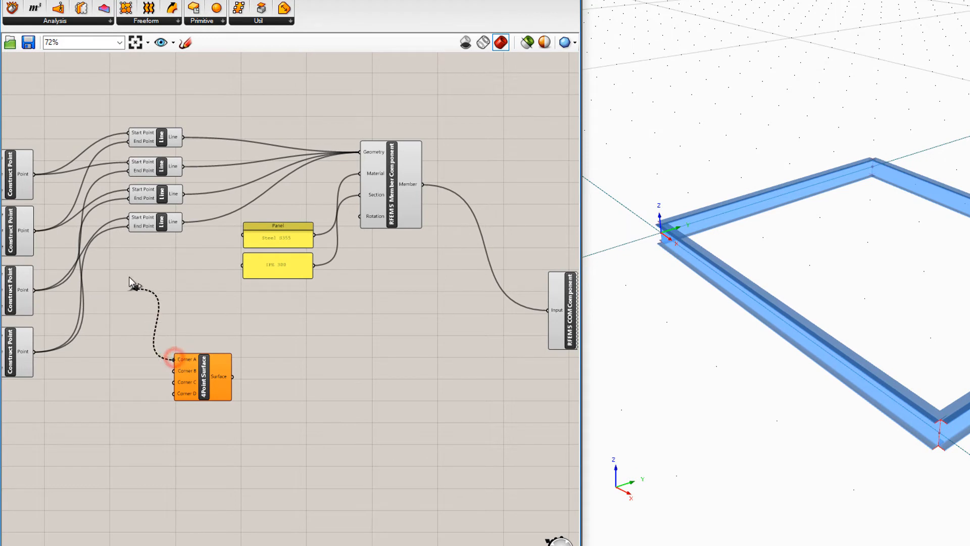
Connect the four Construct Point outputs, following the frame's perimeter, to Corner A, B, C and D of the 4Point Surface.
left_click_drag(133, 285, 34, 174)
left_click_drag(173, 372, 41, 234)
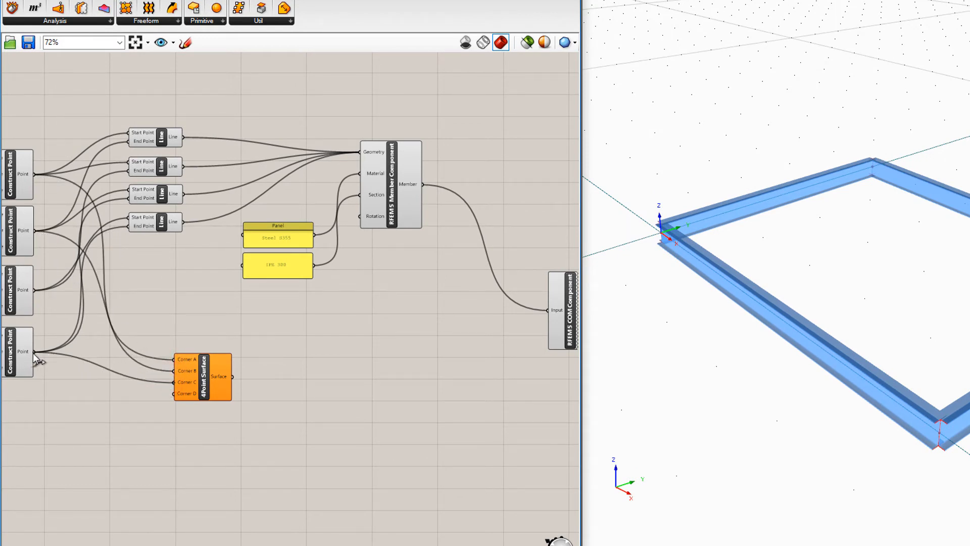
left_click_drag(36, 358, 36, 356)
left_click_drag(174, 392, 35, 291)
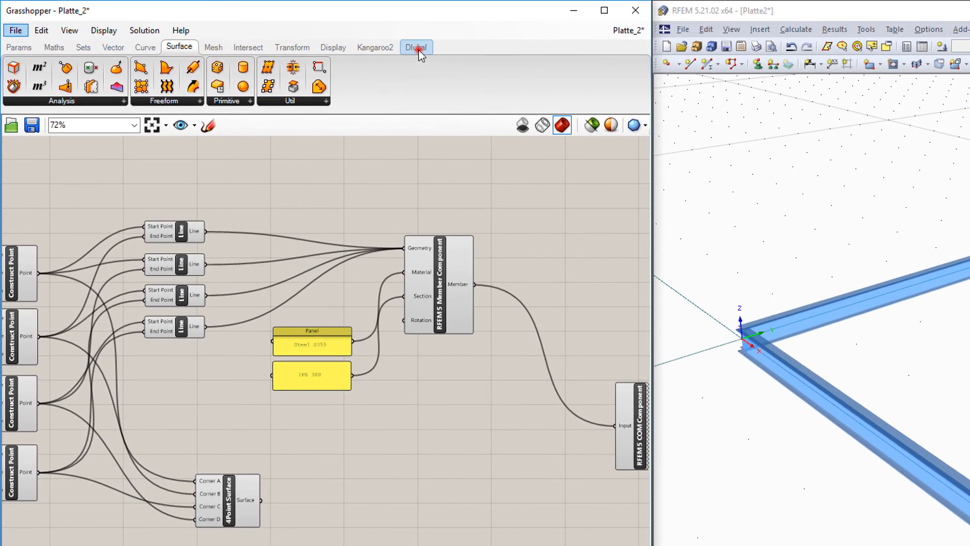
Add an RFEM 5 Surface Component, feed the 4Point Surface into its Geometry and connect its Surface output to the COM component's Input.
left_click(401, 24)
left_click(32, 69)
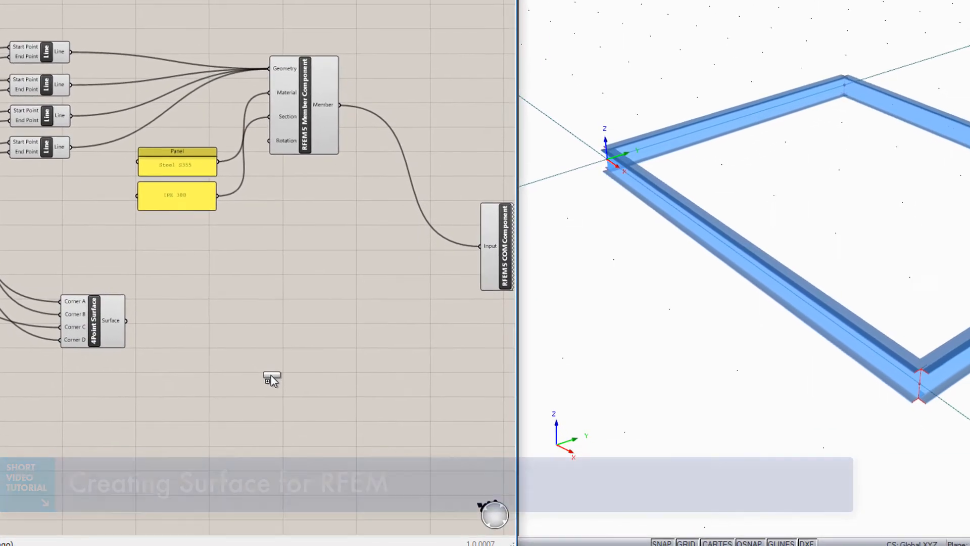
left_click(316, 437)
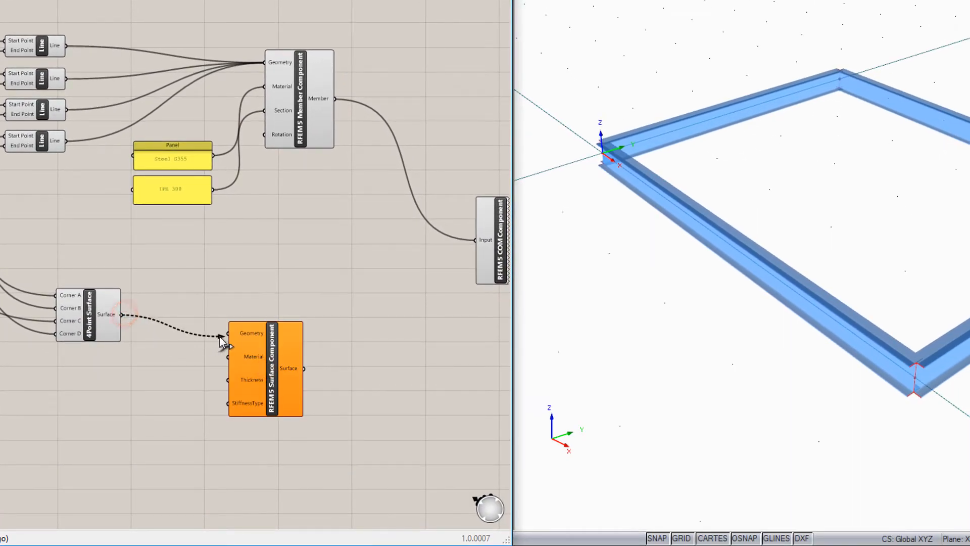
left_click_drag(304, 368, 480, 240)
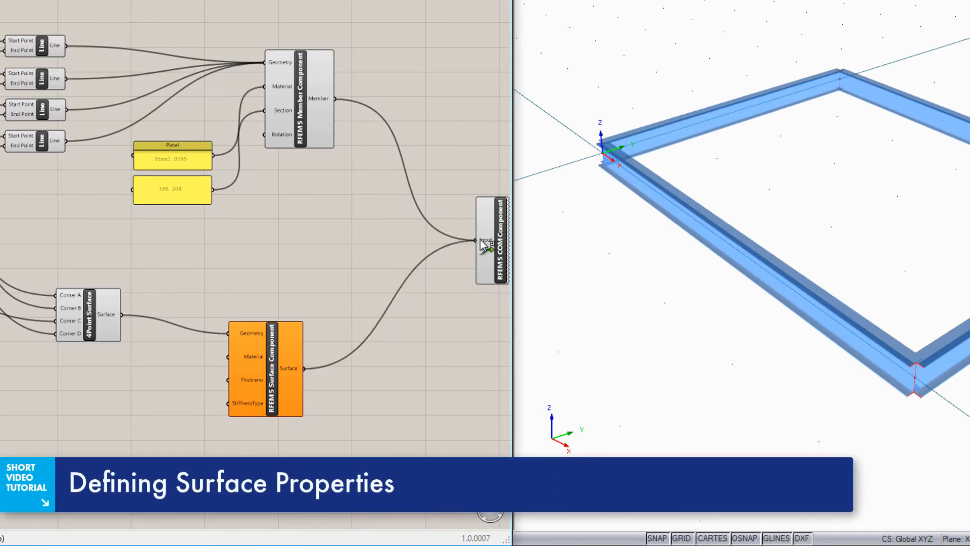
Copy the Steel S355 and IPE 300 panels and place the copies beside the RFEM 5 Surface Component's inputs.
left_click_drag(131, 136, 232, 232)
left_click_drag(197, 199, 181, 412)
left_click(181, 349)
Change the text of the two copied panels to Concrete C25/30 and Standard.
double_click(160, 383)
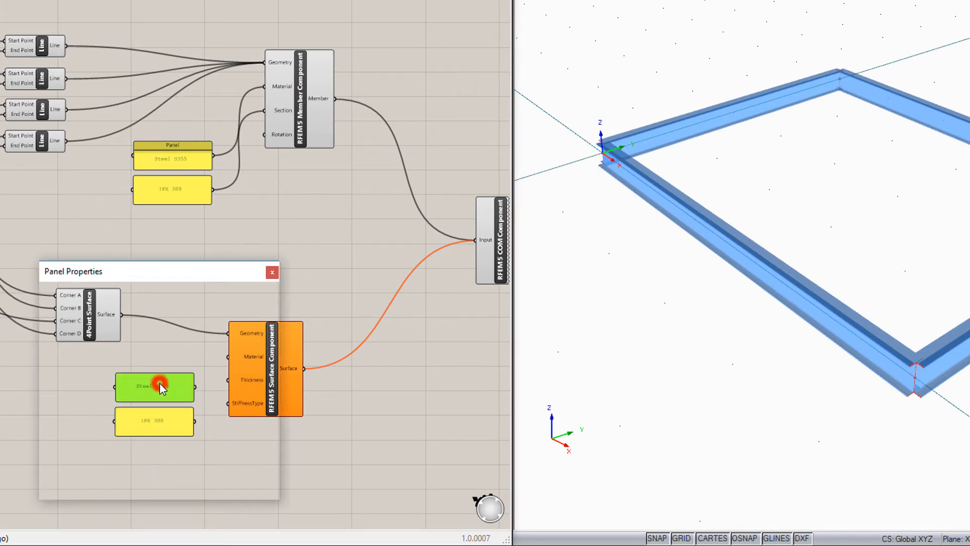
type("Concrete C25/30")
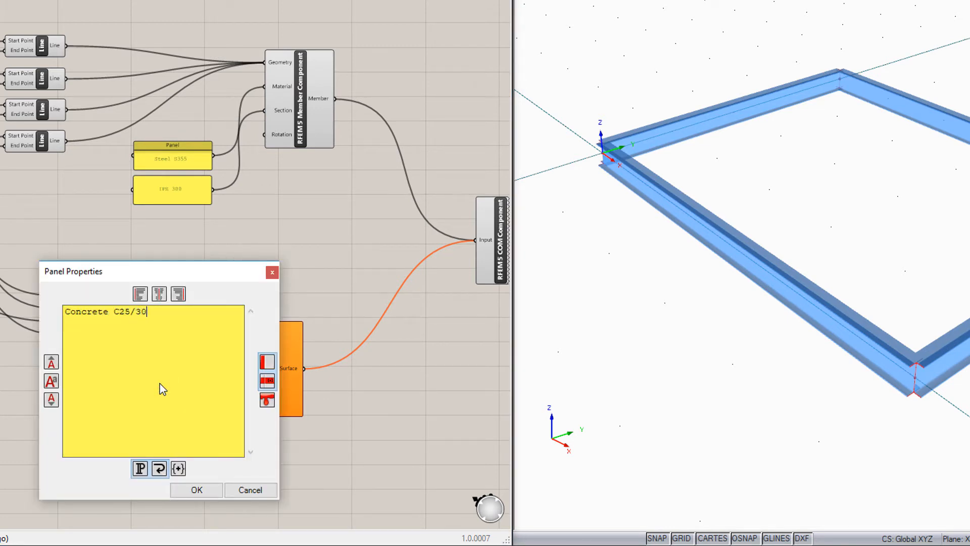
left_click(195, 490)
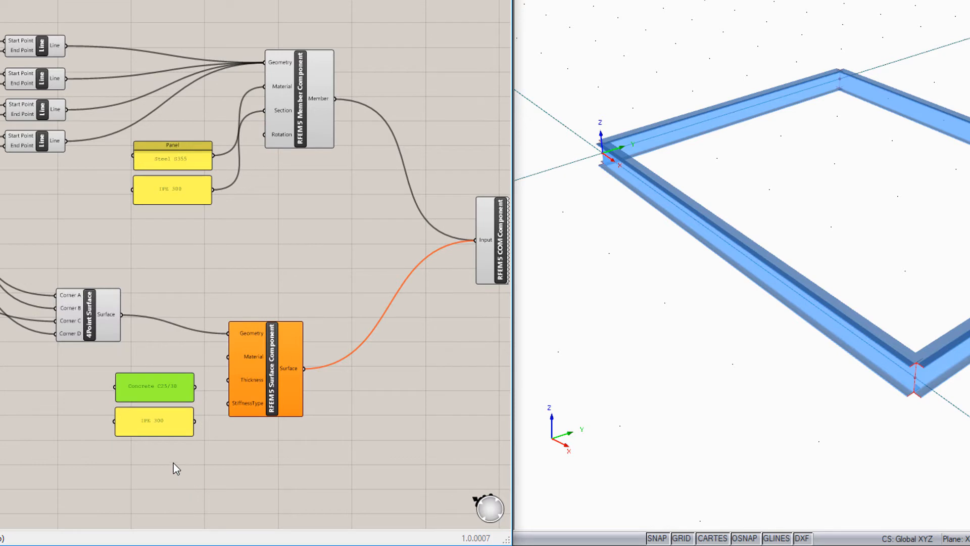
double_click(156, 422)
type("Standard")
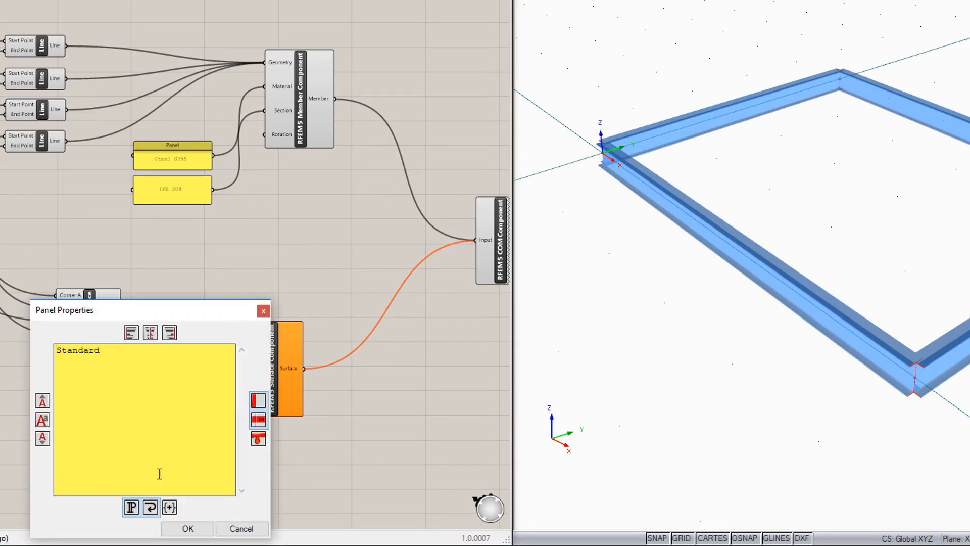
left_click(190, 529)
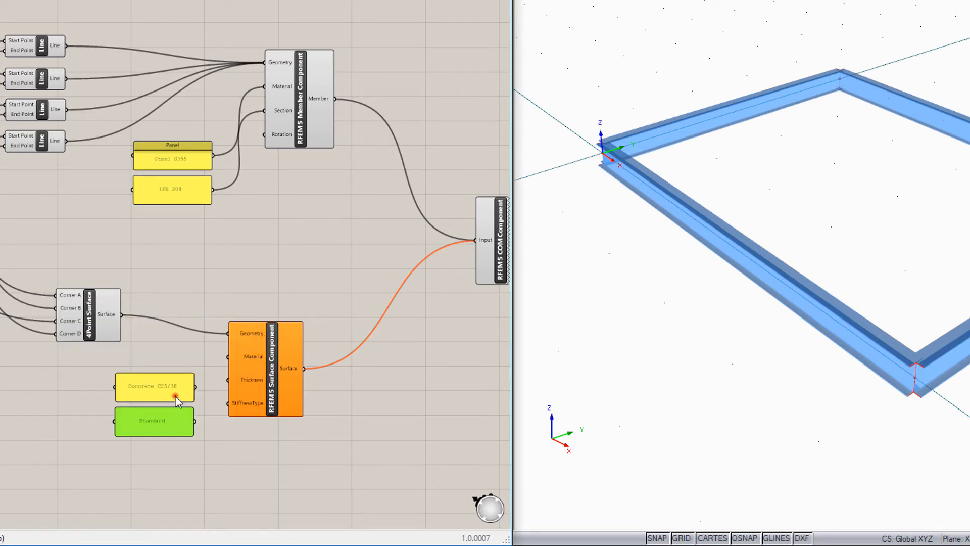
Make room between the Concrete C25/30 and Standard panels and add a Number Slider defined as 0<0.5 with two decimal digits.
left_click_drag(176, 400, 175, 374)
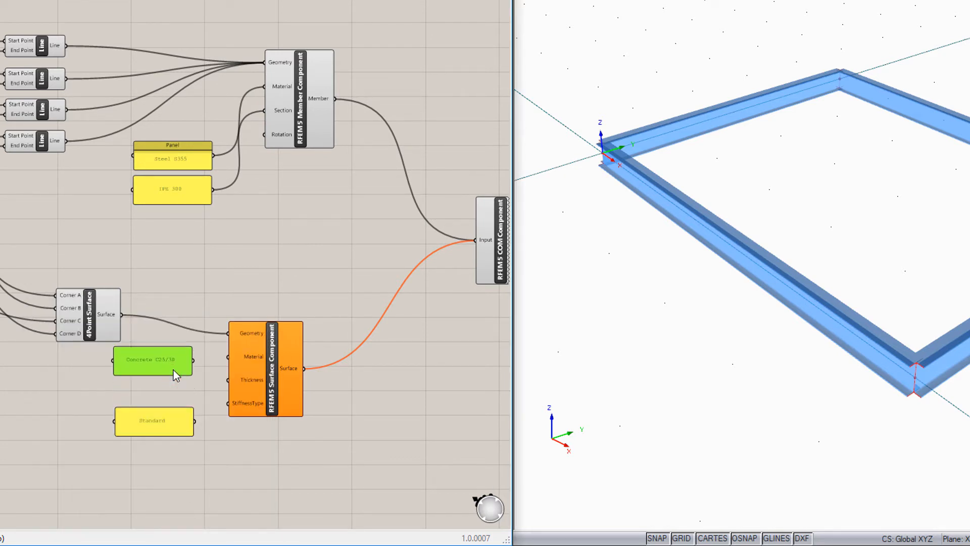
double_click(145, 393)
type("0<")
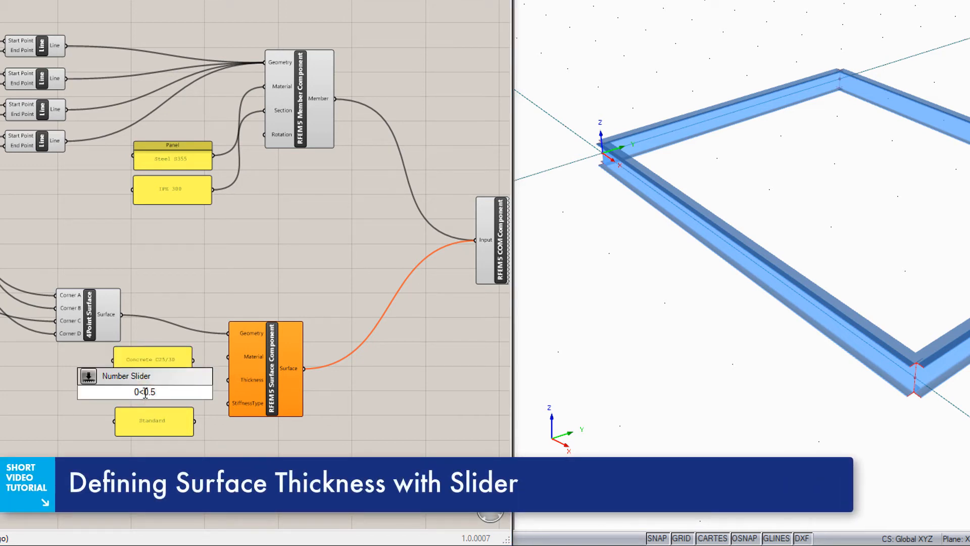
type("0.5")
key("Return")
double_click(126, 391)
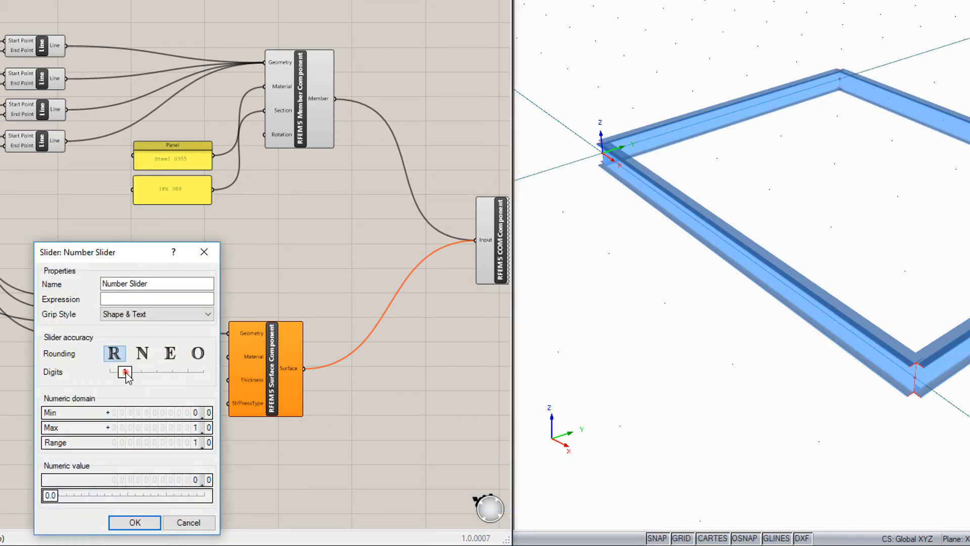
left_click_drag(126, 373, 140, 374)
left_click(135, 522)
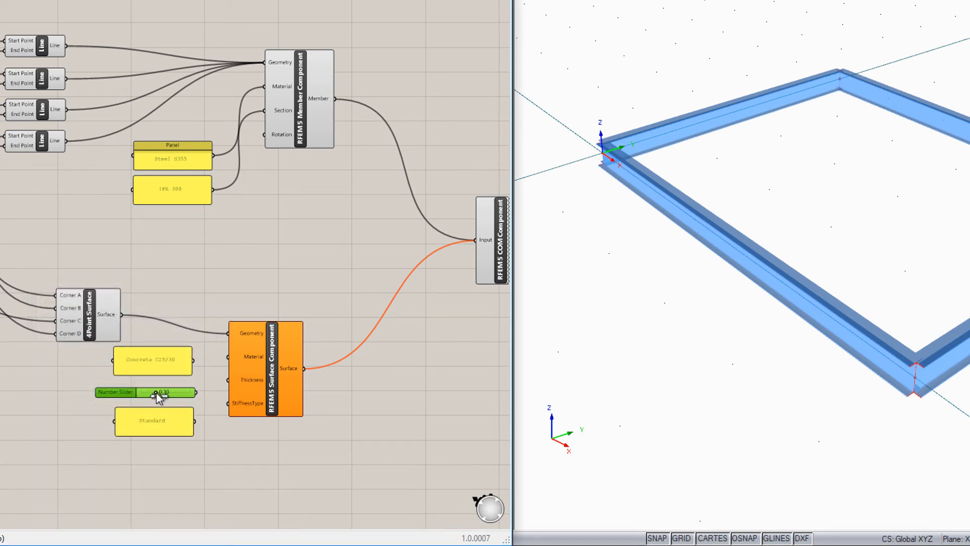
Connect the Concrete C25/30 panel, the slider set to 0.30 and the Standard panel to the surface component's Material, Thickness and StiffnessType inputs.
left_click_drag(193, 360, 228, 379)
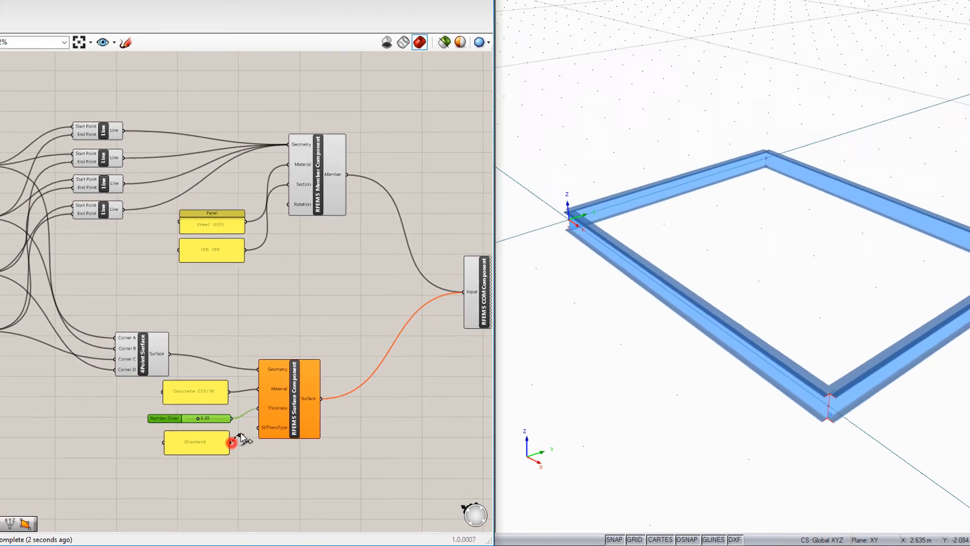
left_click_drag(194, 421, 228, 403)
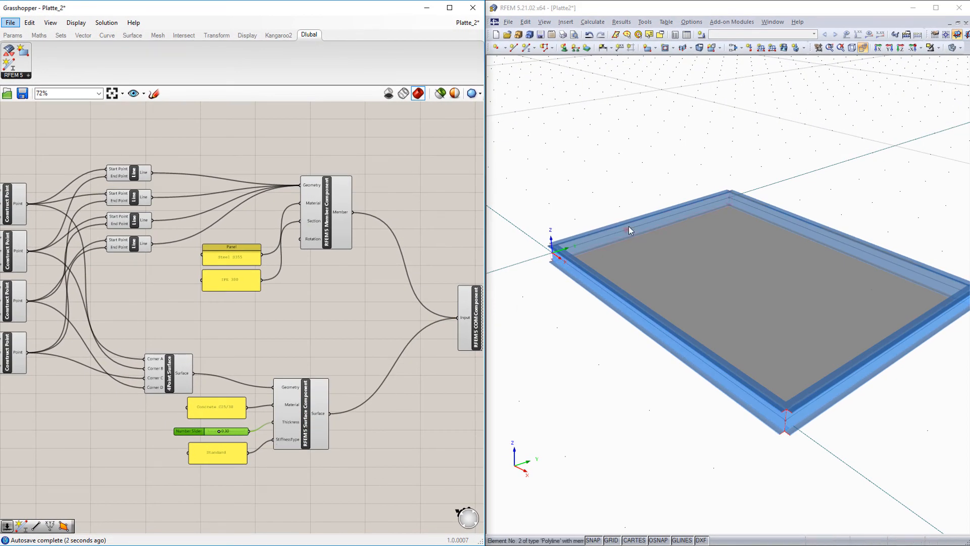
Switch to RFEM and display the model as an opaque solid rendering, seen from a flatter angle.
left_click(959, 48)
left_click(931, 69)
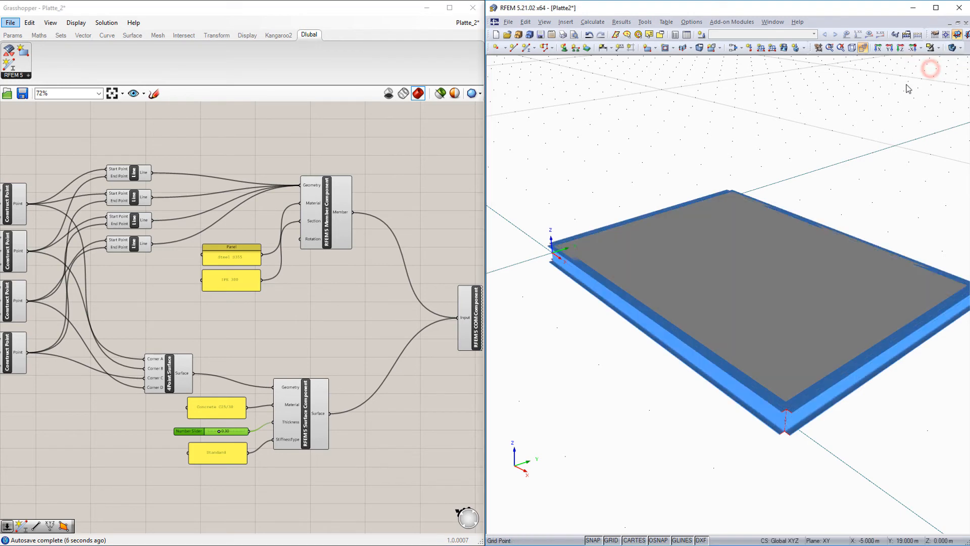
middle_click_drag(837, 175, 727, 139, "ctrl")
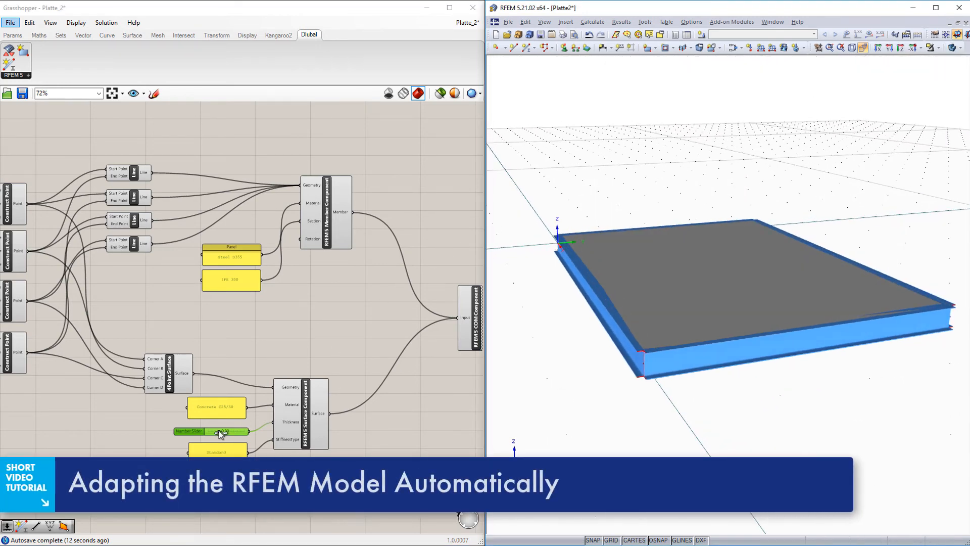
In Grasshopper, set the surface thickness slider to 0.20 and change the member section panel to IPE 200.
left_click_drag(218, 431, 216, 433)
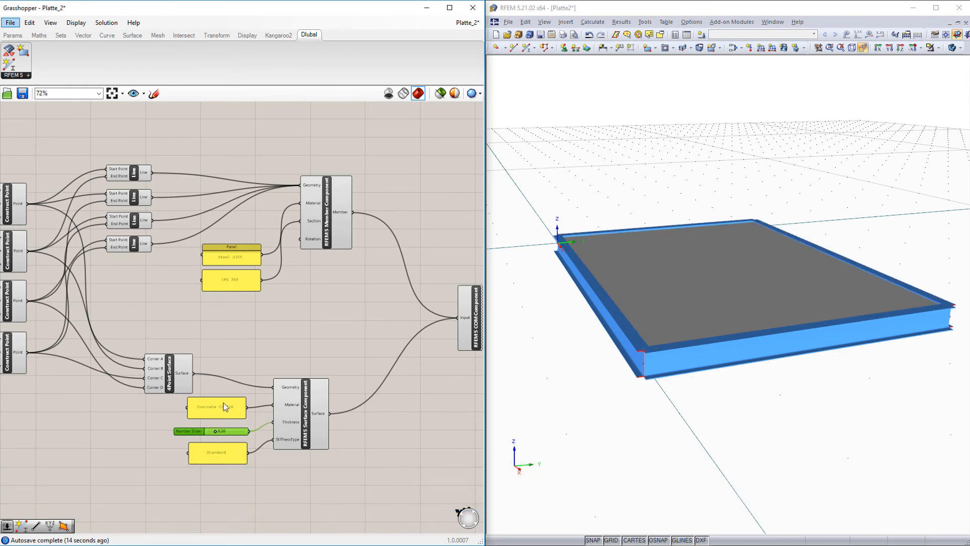
scroll(232, 279, "up", 4)
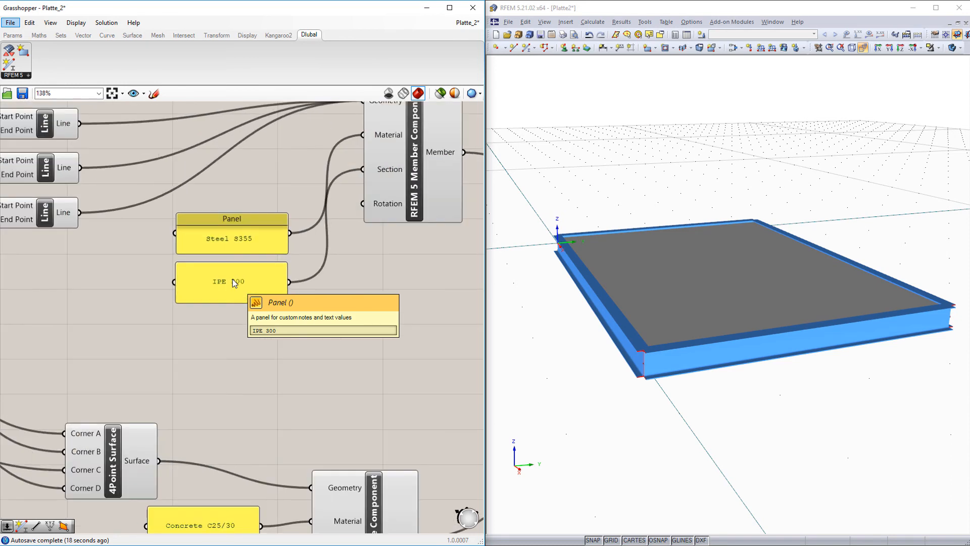
double_click(232, 279)
left_click(181, 226)
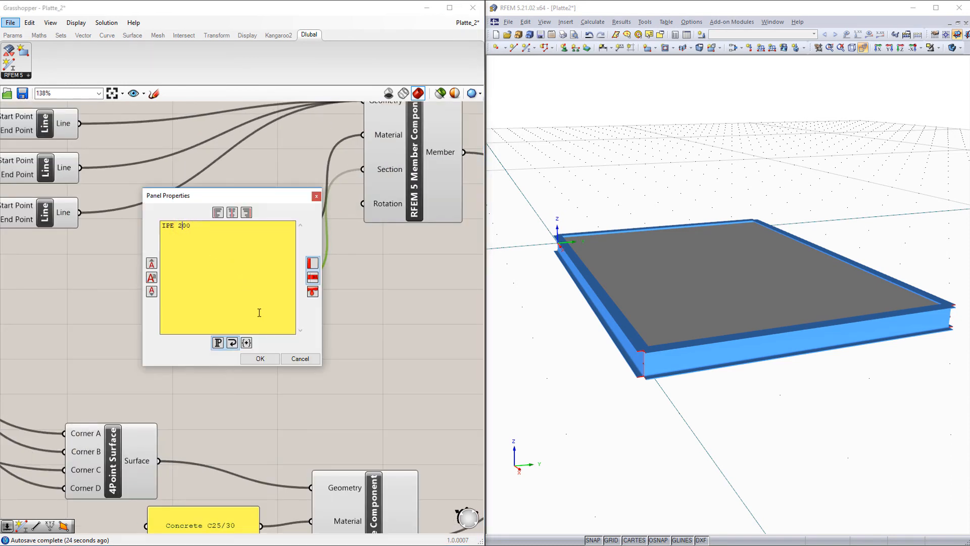
left_click(259, 358)
left_click(265, 356)
Adjust the coordinate Number Sliders feeding the Construct Point components to resize the plate and frame.
scroll(266, 356, "down", 2)
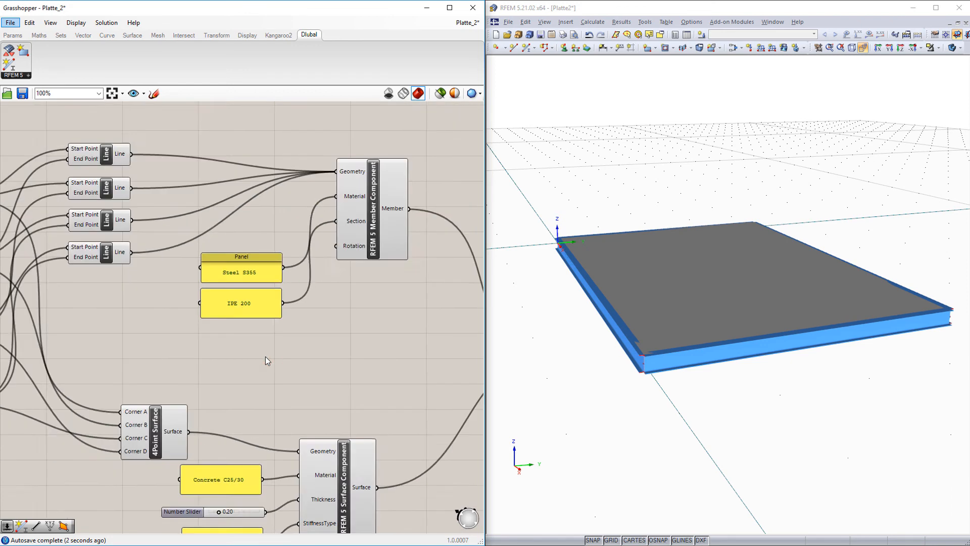
scroll(265, 356, "down", 4)
right_click_drag(46, 363, 72, 367)
scroll(154, 349, "up", 5)
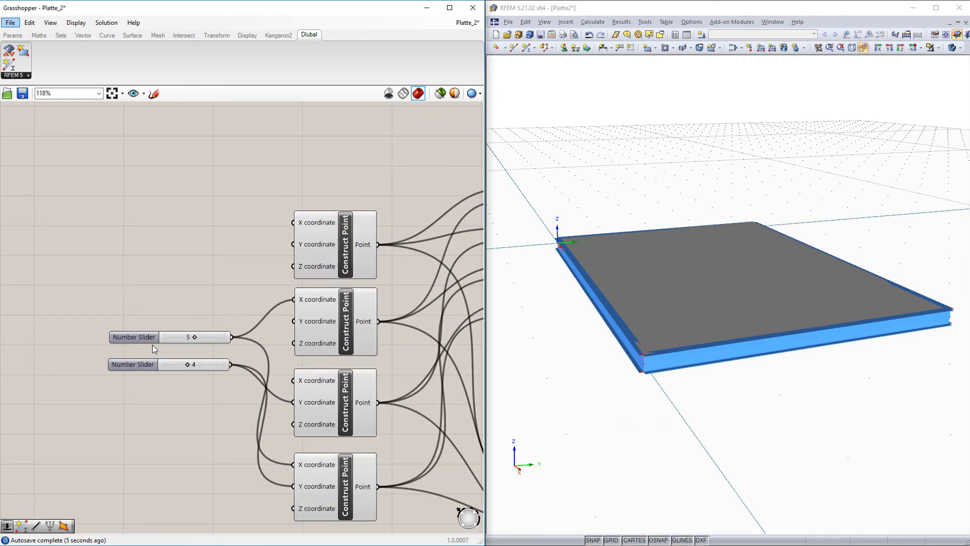
left_click_drag(205, 336, 211, 370)
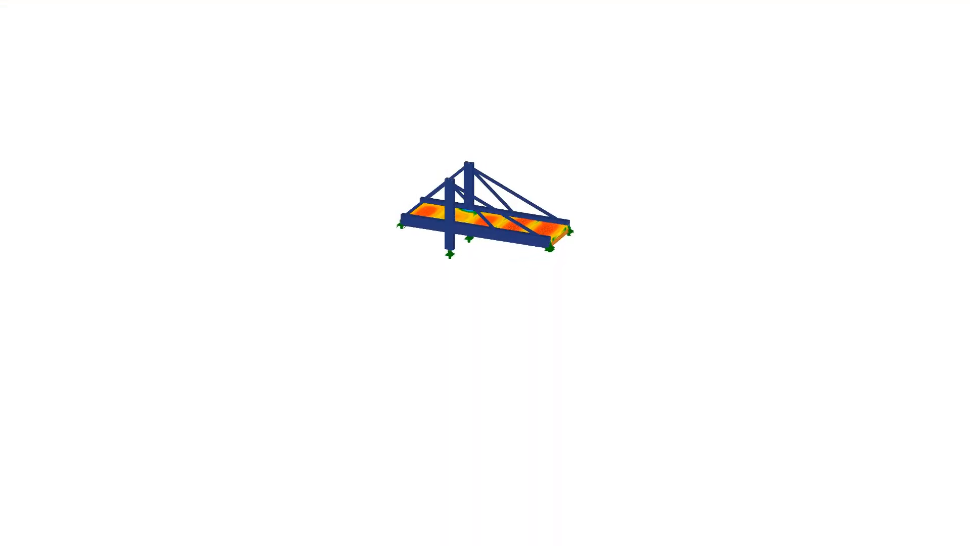